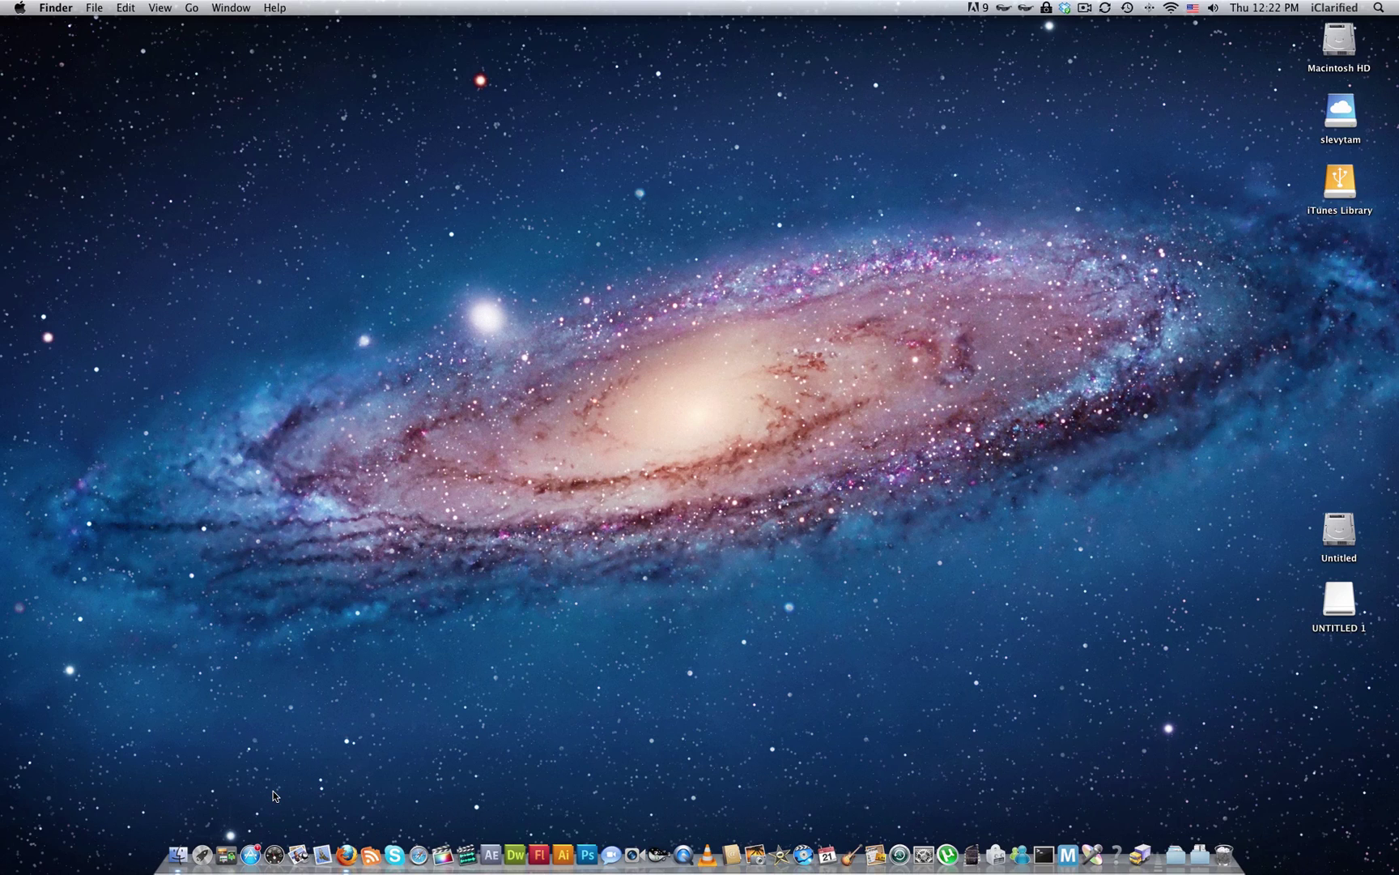
- Launch the Mac App Store from the Dock to its Featured page with the OS X Lion banner
left_click(251, 854)
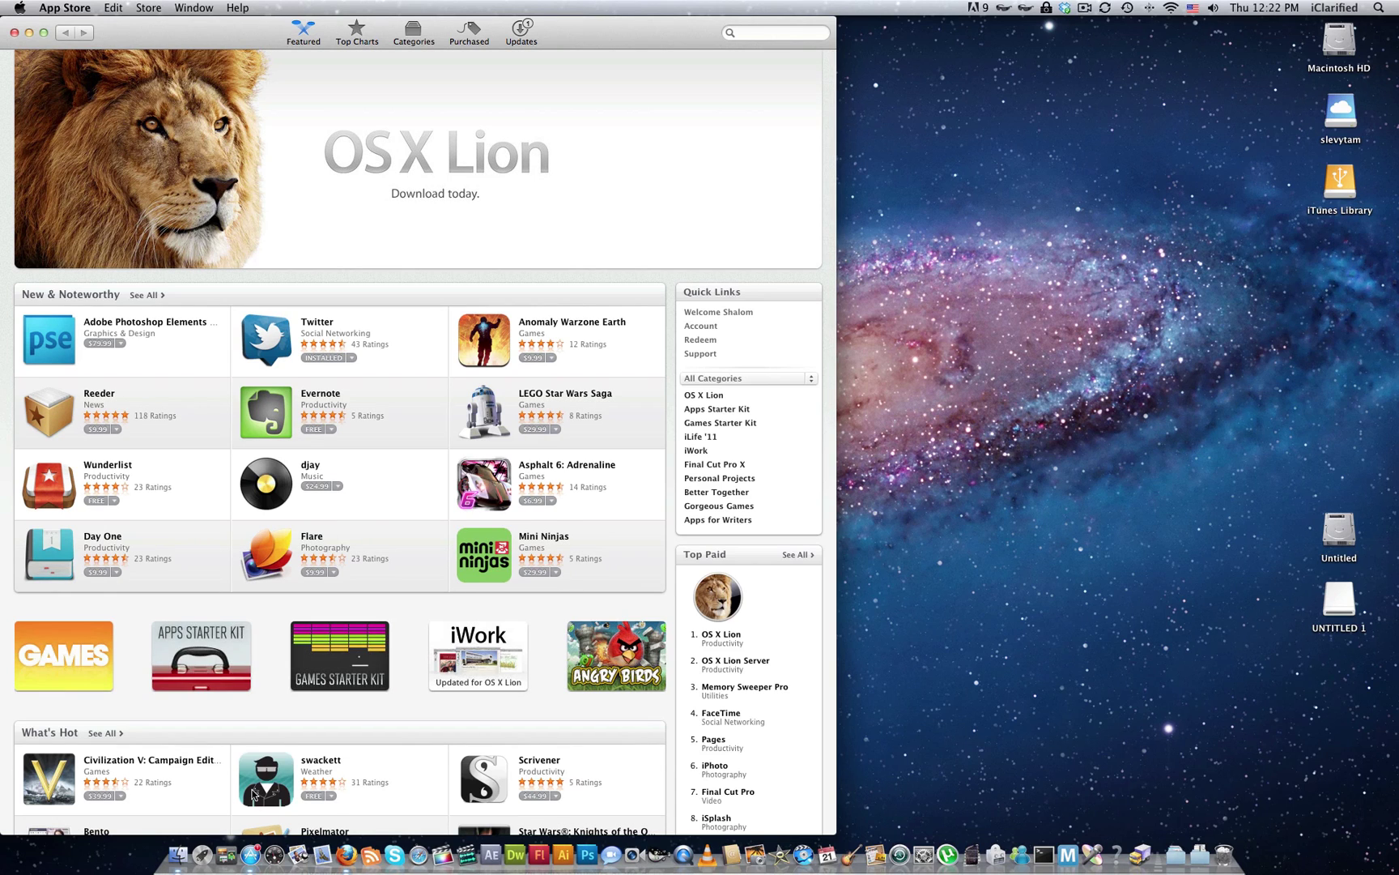
- Install OS X Lion from the App Store's Purchased list and dismiss the app overview
left_click(473, 30)
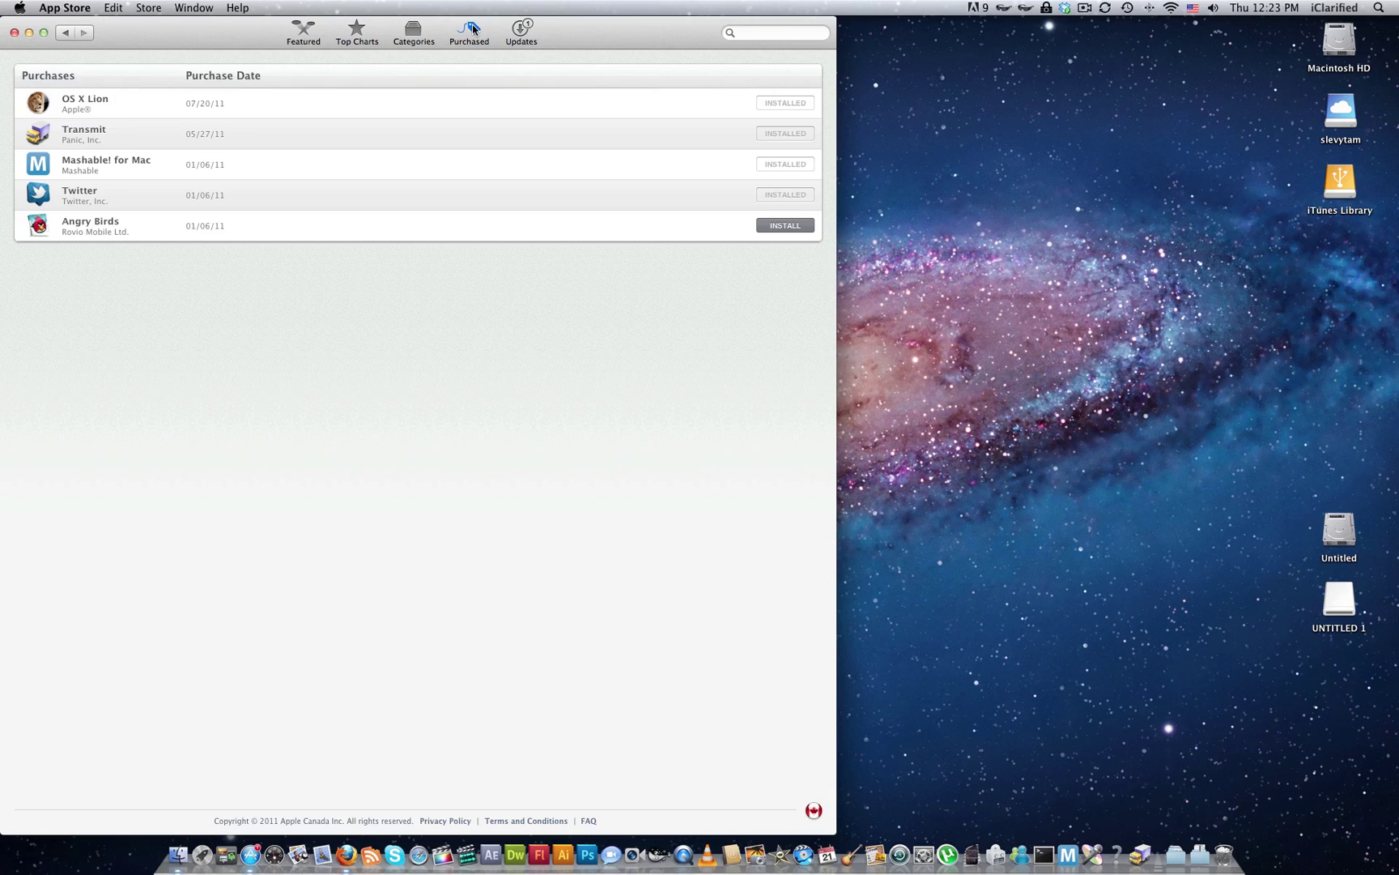
left_click(474, 30)
left_click(778, 104)
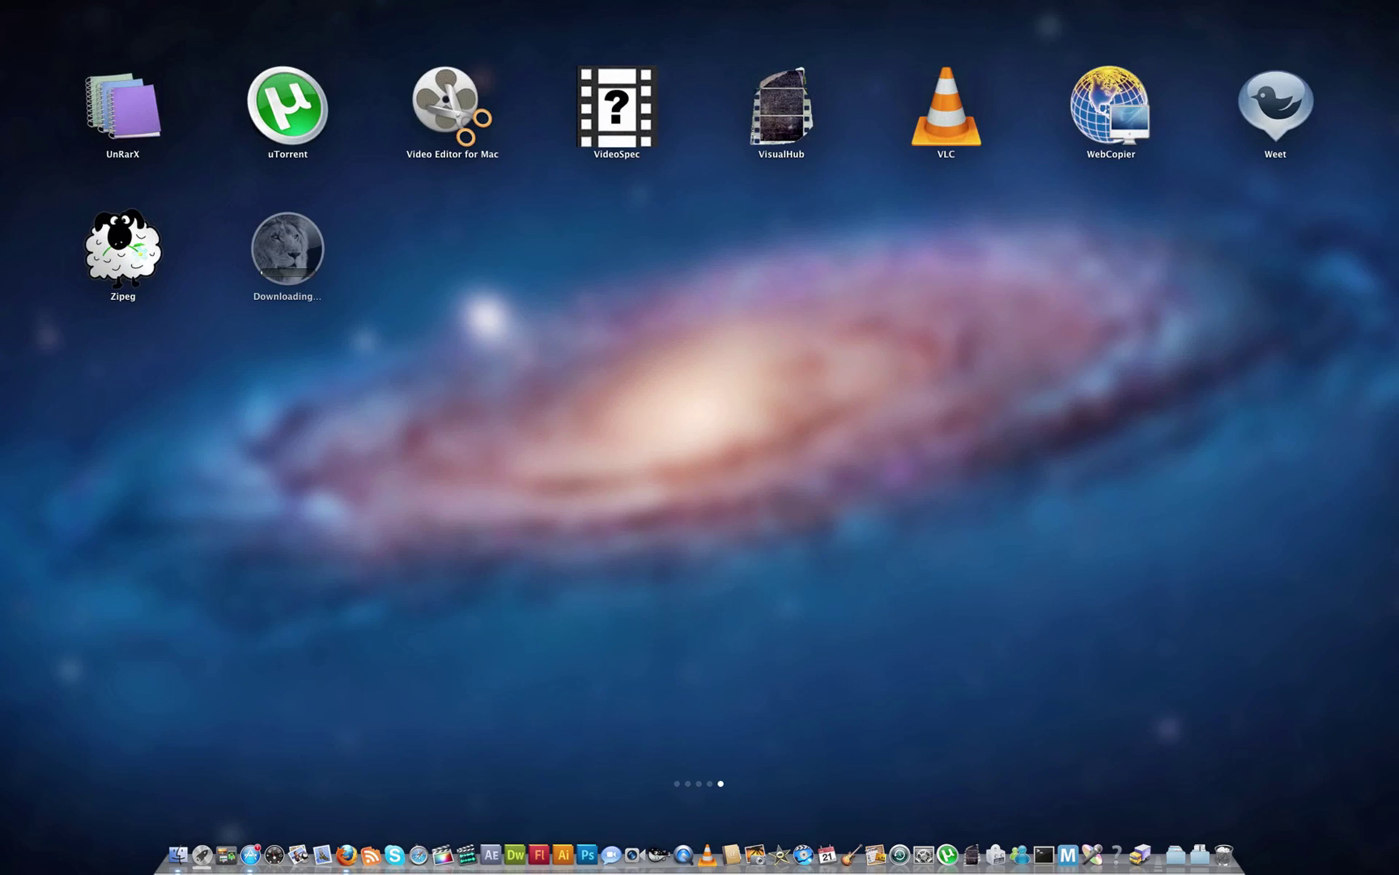
left_click(576, 178)
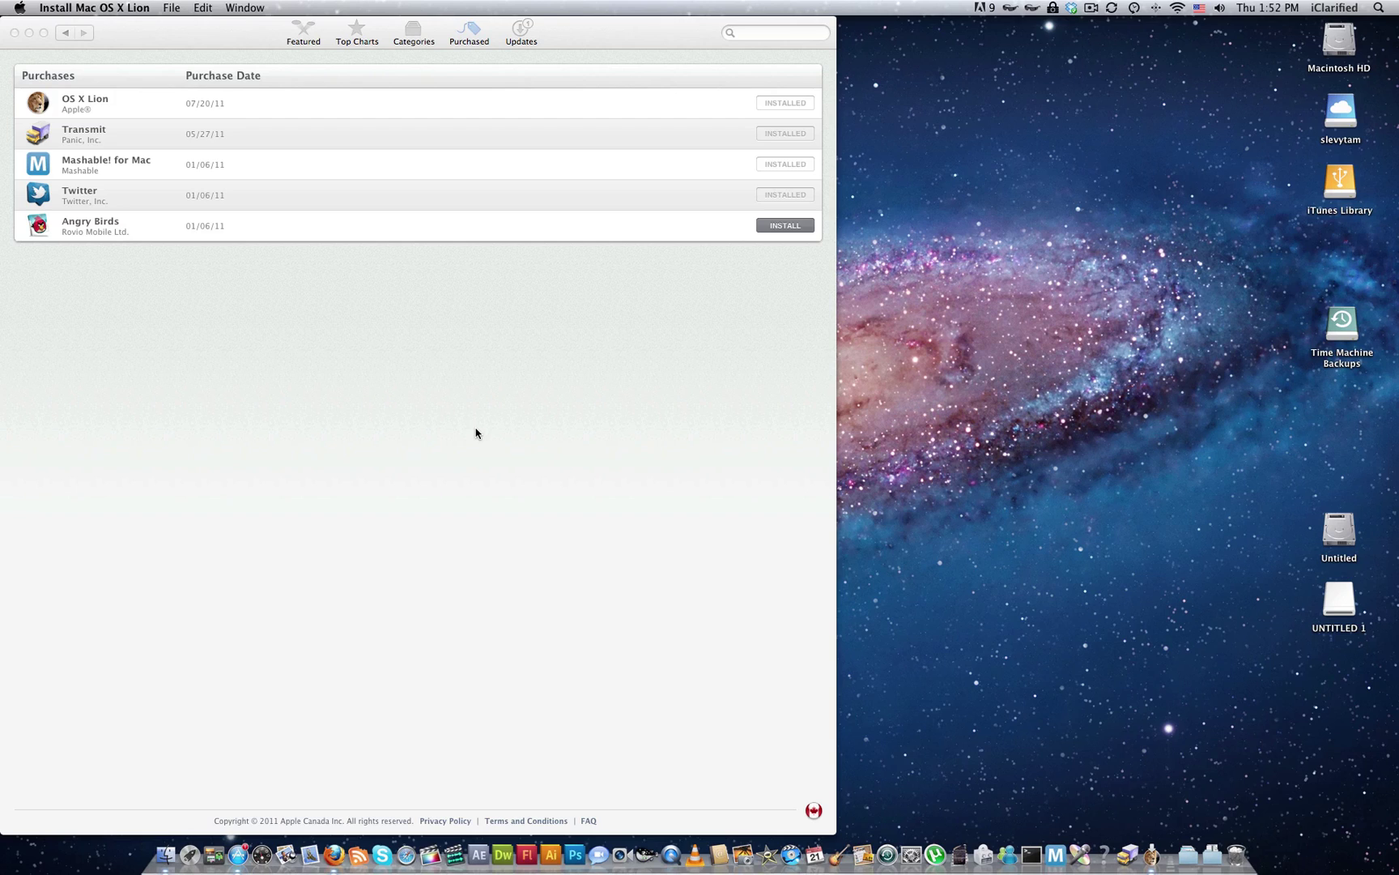
- Quit the Install Mac OS X Lion assistant from its menu without installing
left_click(143, 11)
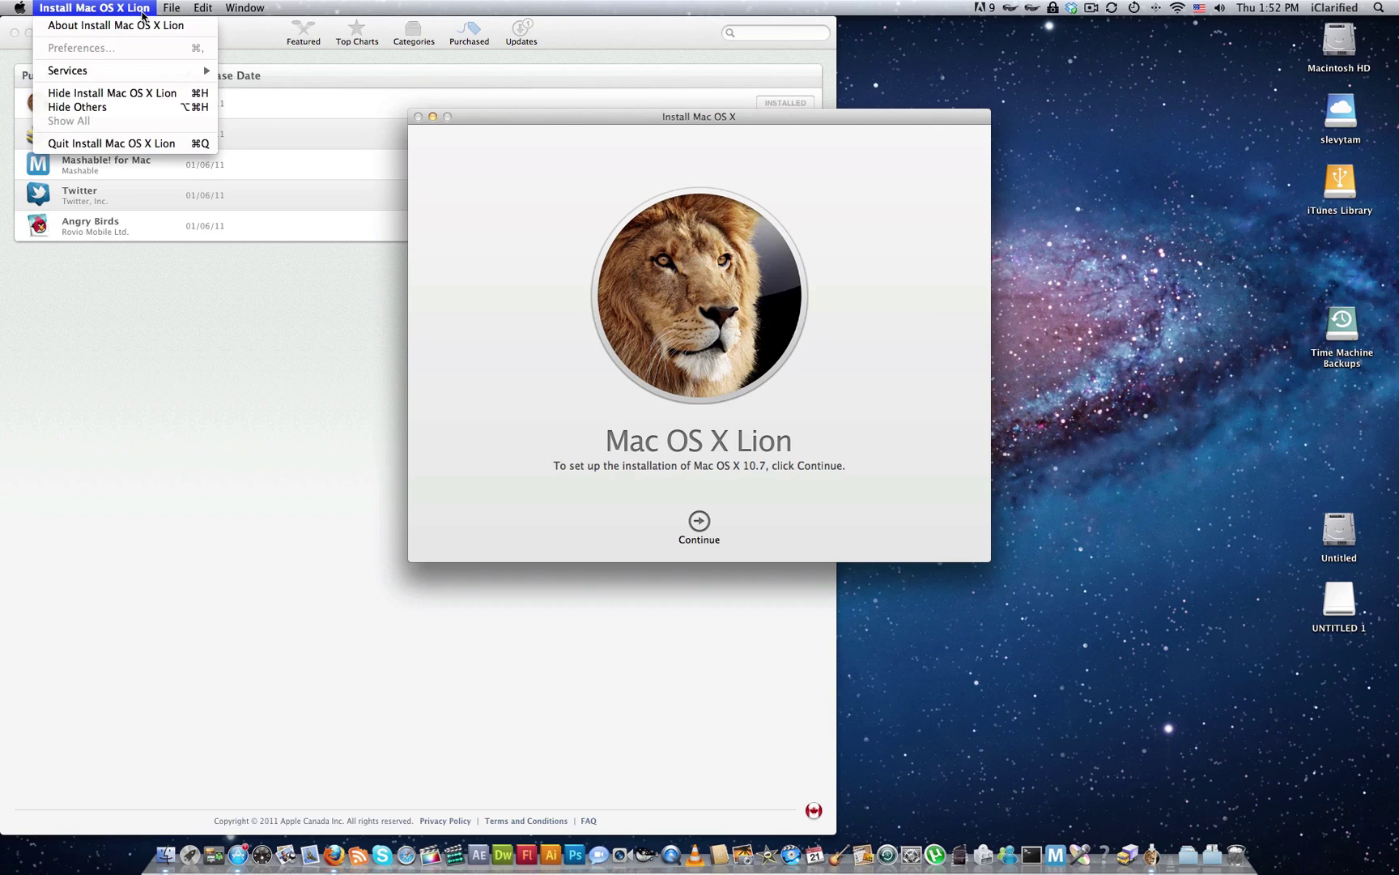
left_click(144, 146)
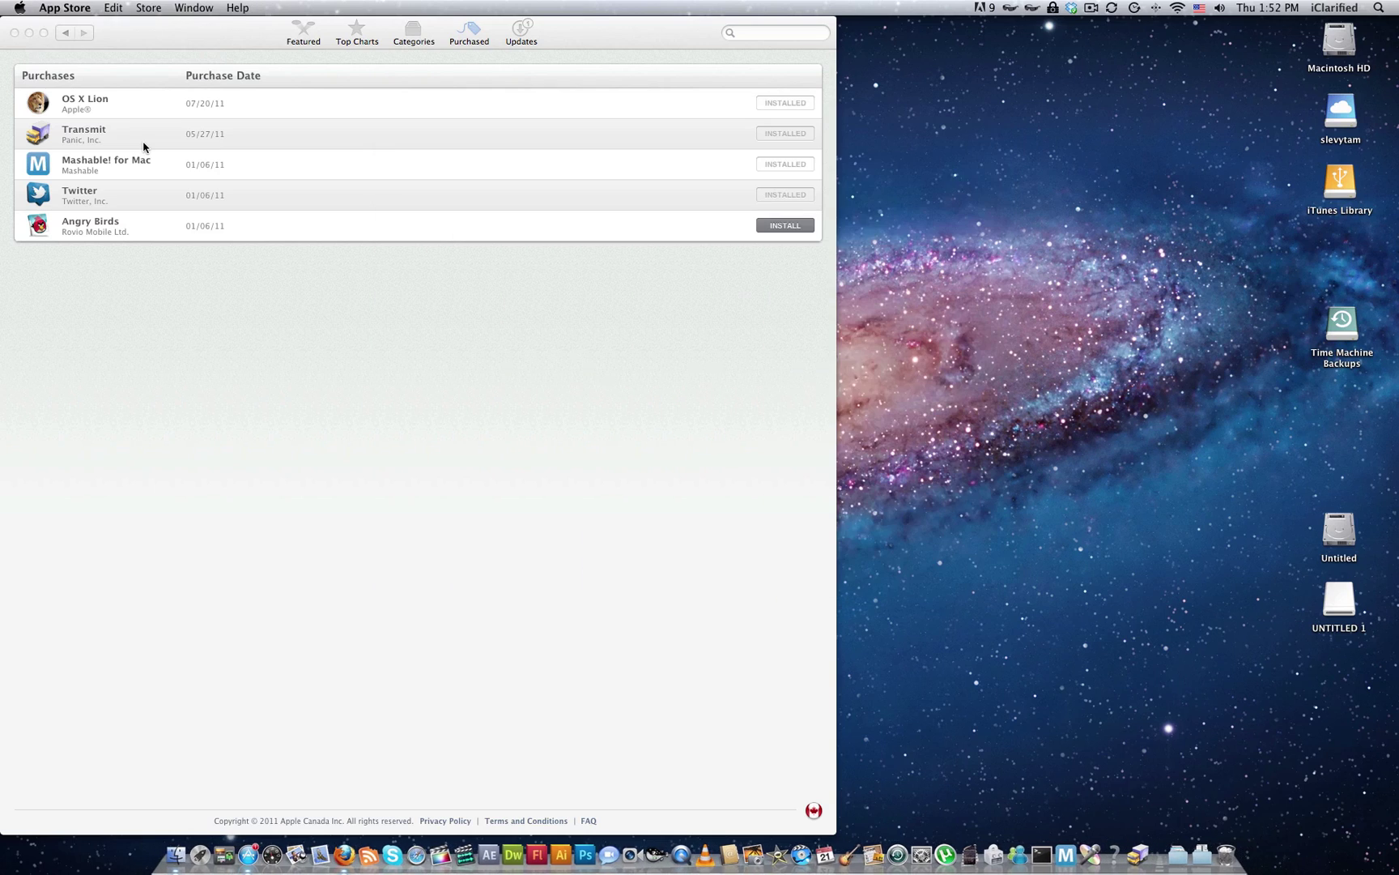
- Show the package contents of Install Mac OS X Lion in Applications
left_click(180, 860)
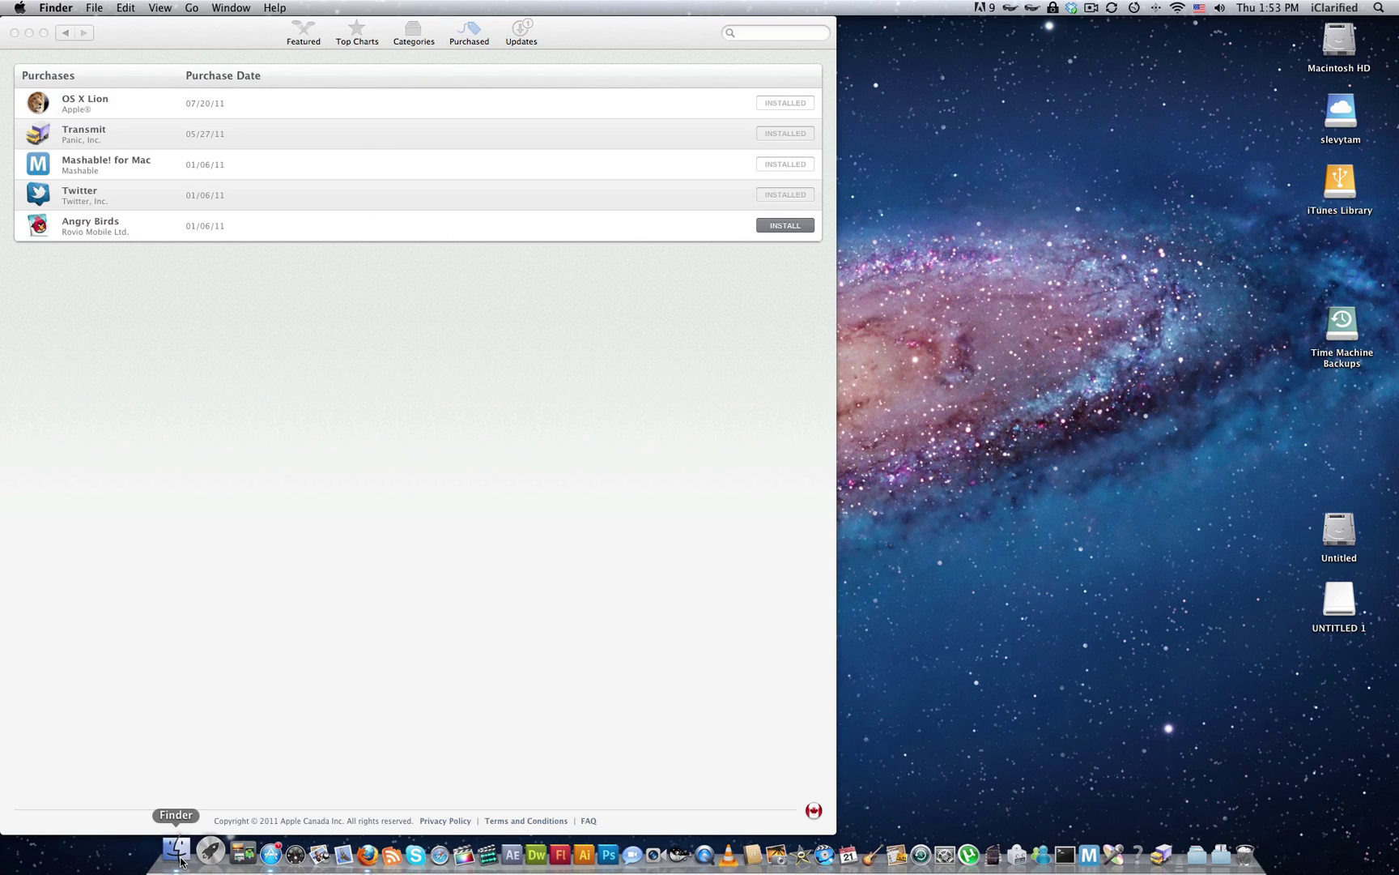
left_click(179, 860)
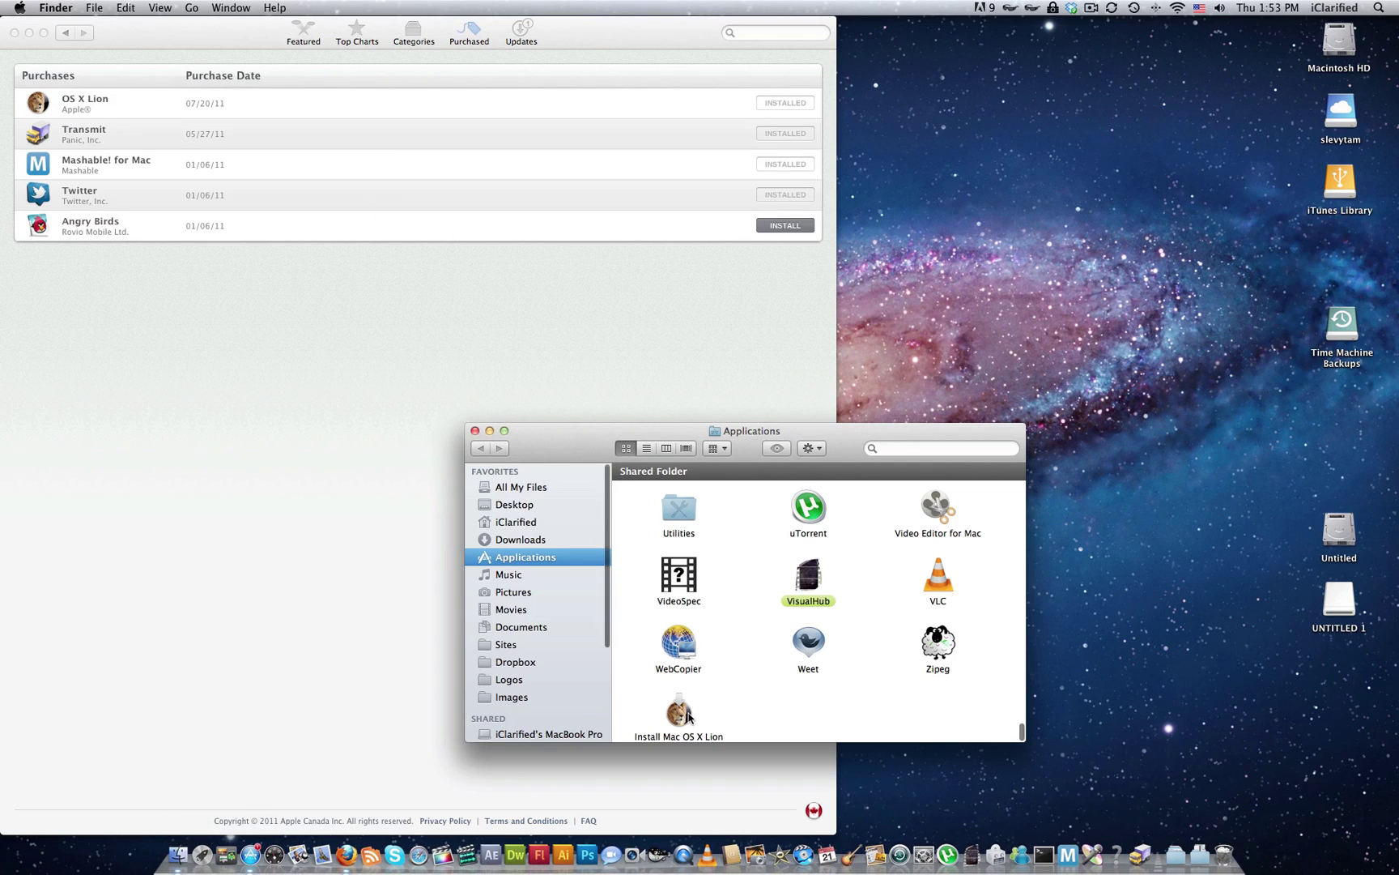
left_click(681, 713)
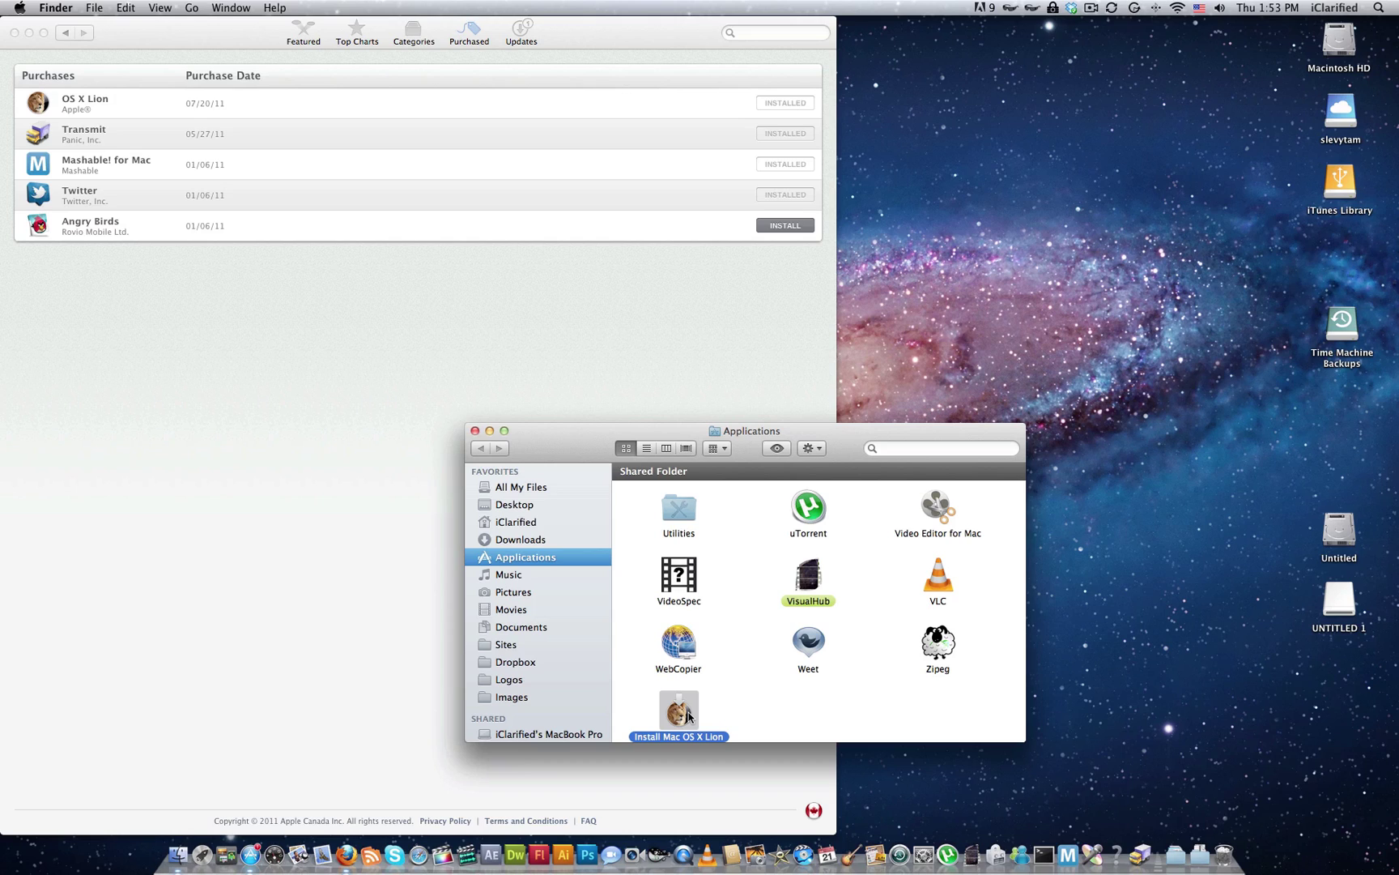
right_click(689, 716)
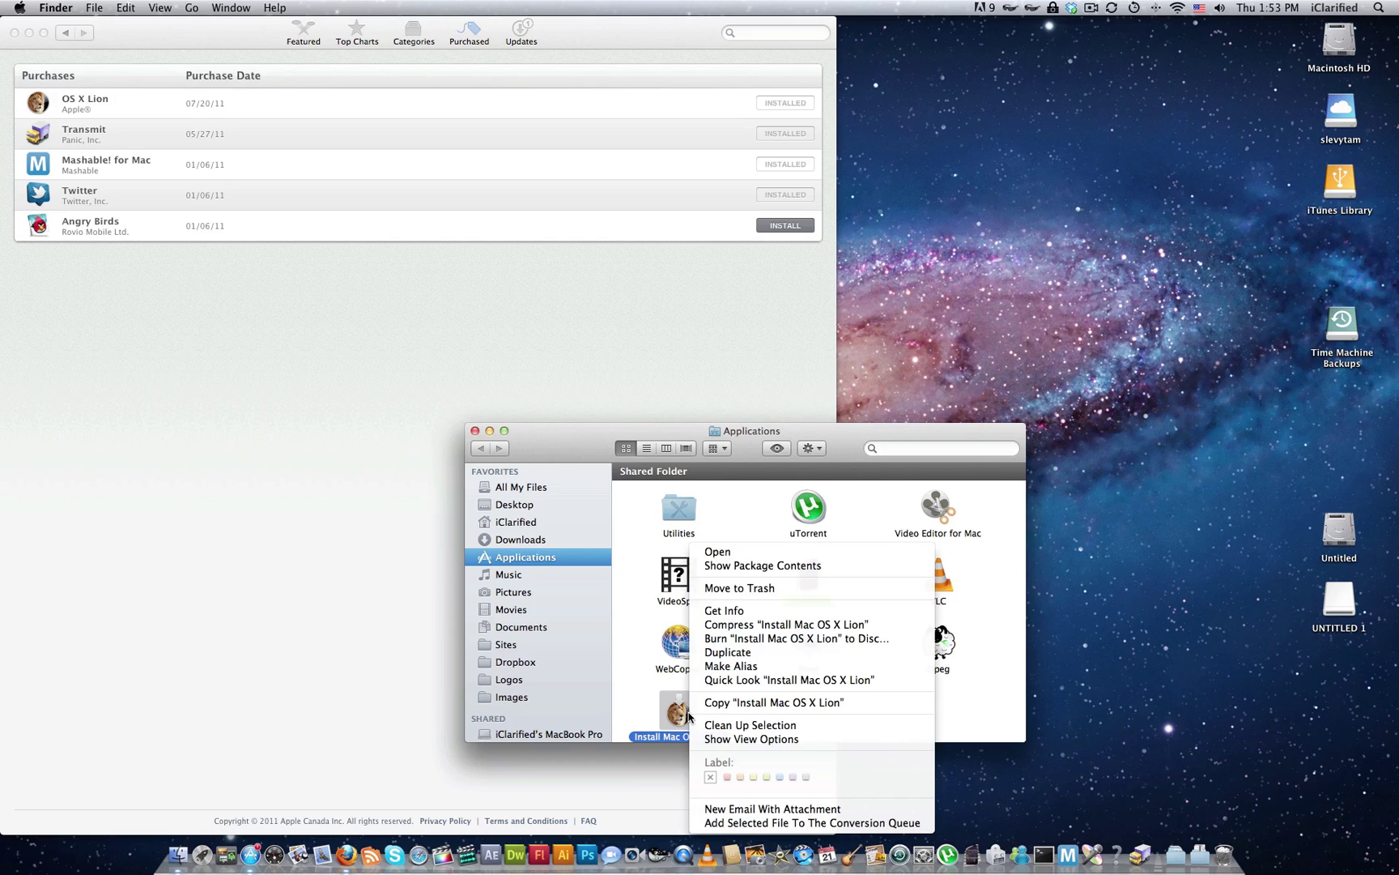
left_click(842, 565)
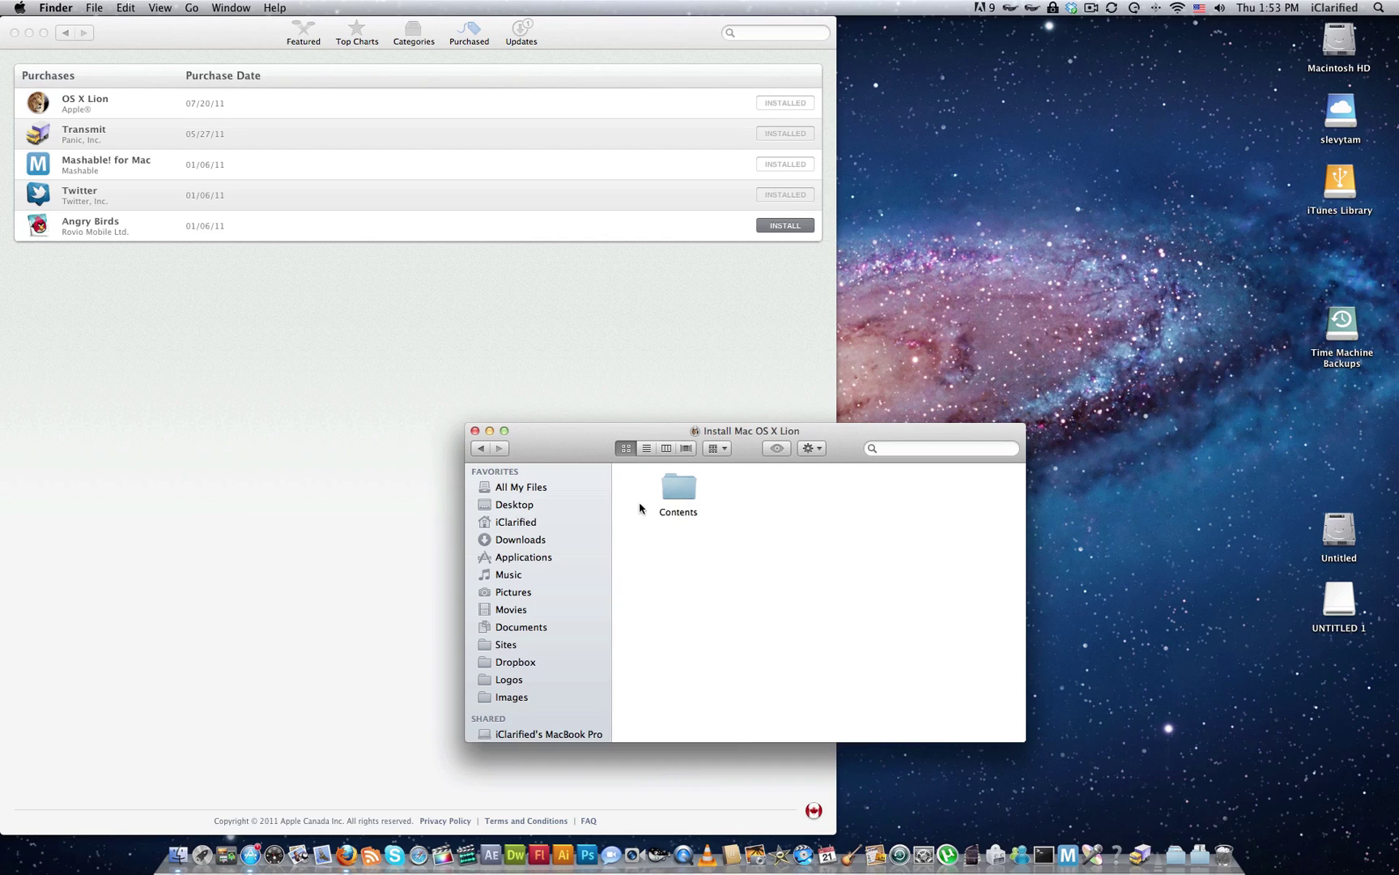
- Open Contents > SharedSupport, select InstallESD.dmg, and open a second Finder window
double_click(662, 491)
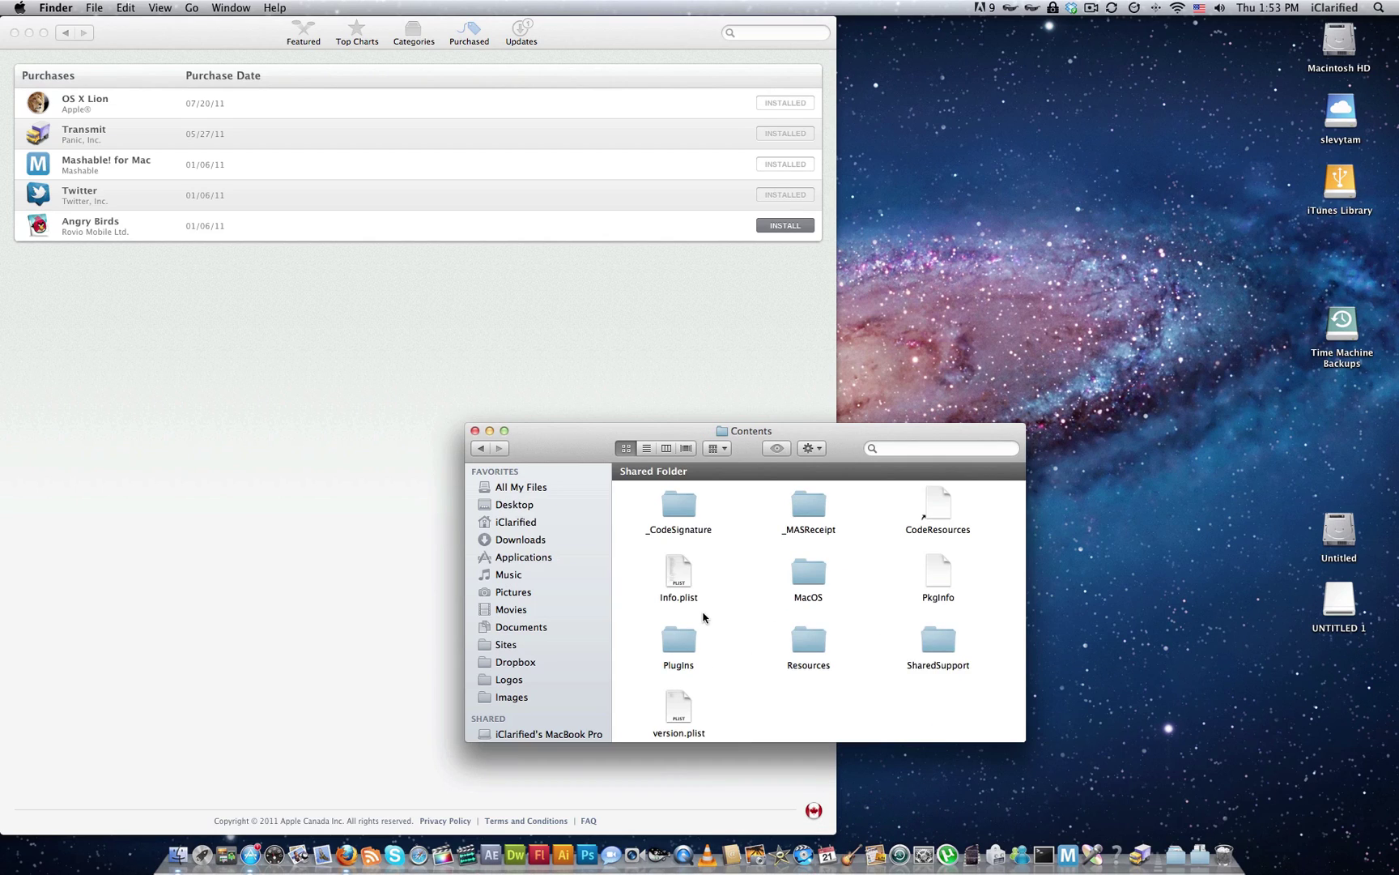
left_click(946, 650)
double_click(946, 650)
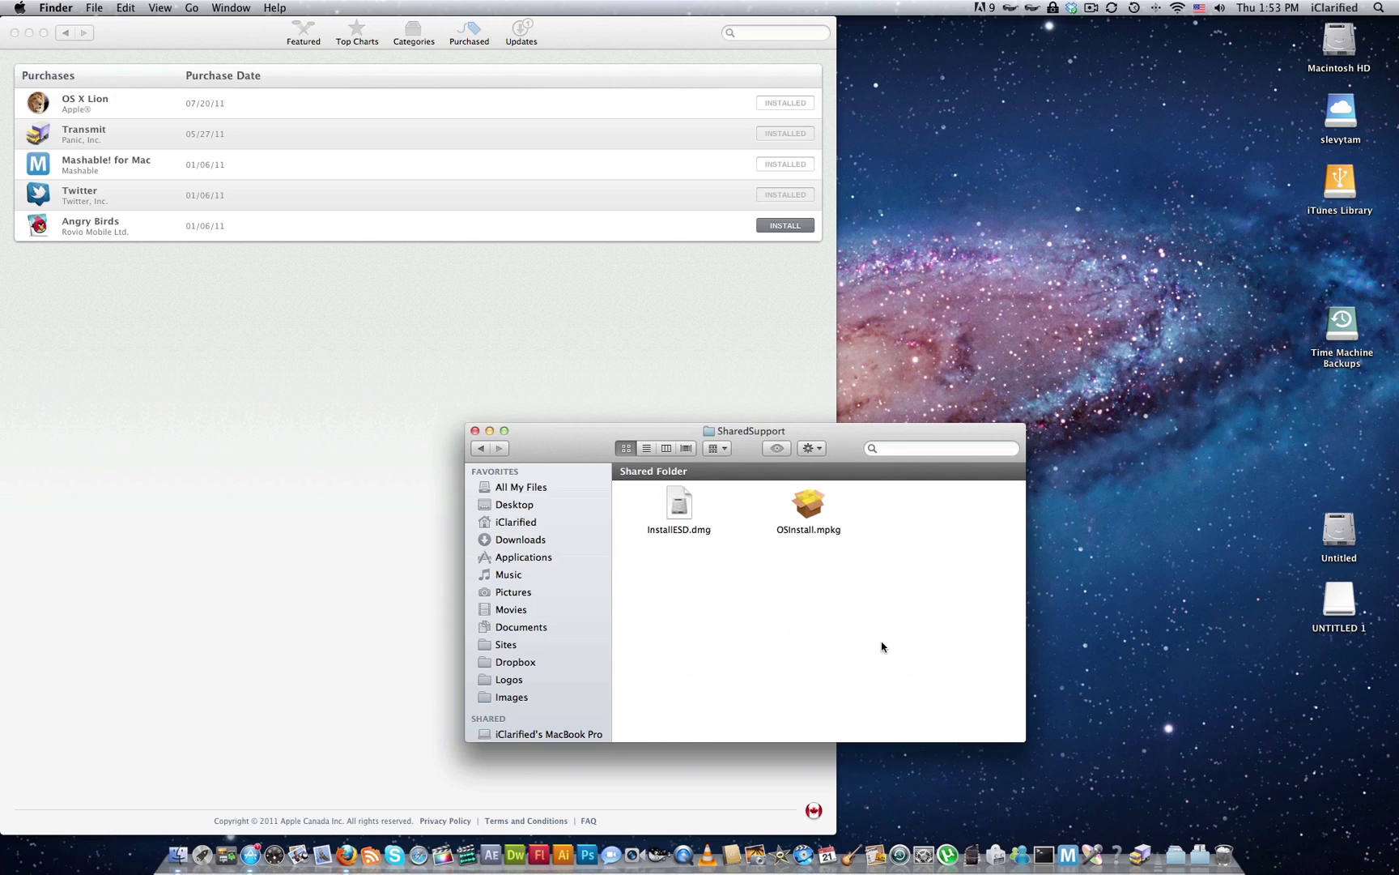
left_click(683, 514)
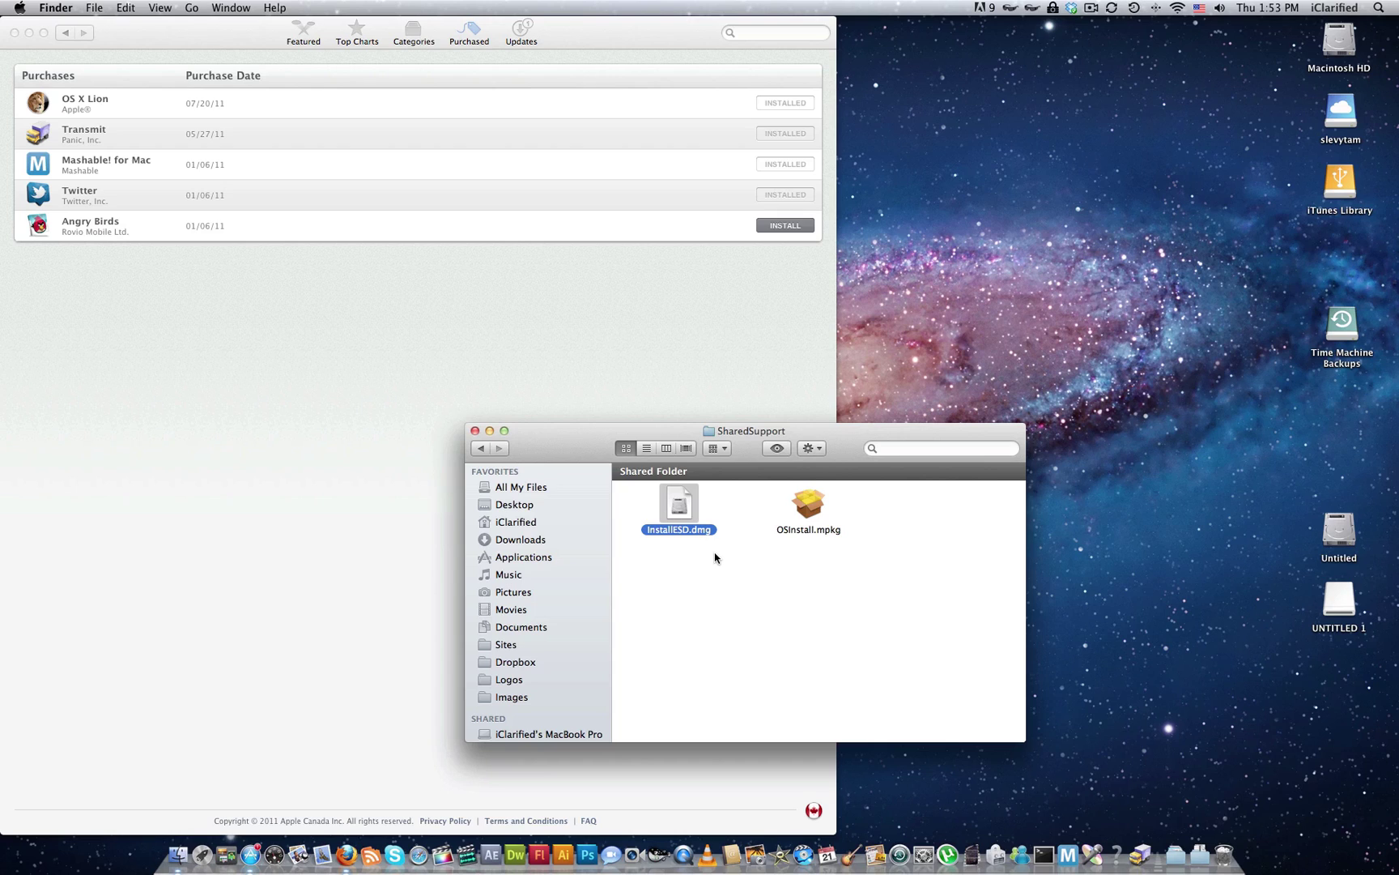
key("super+n")
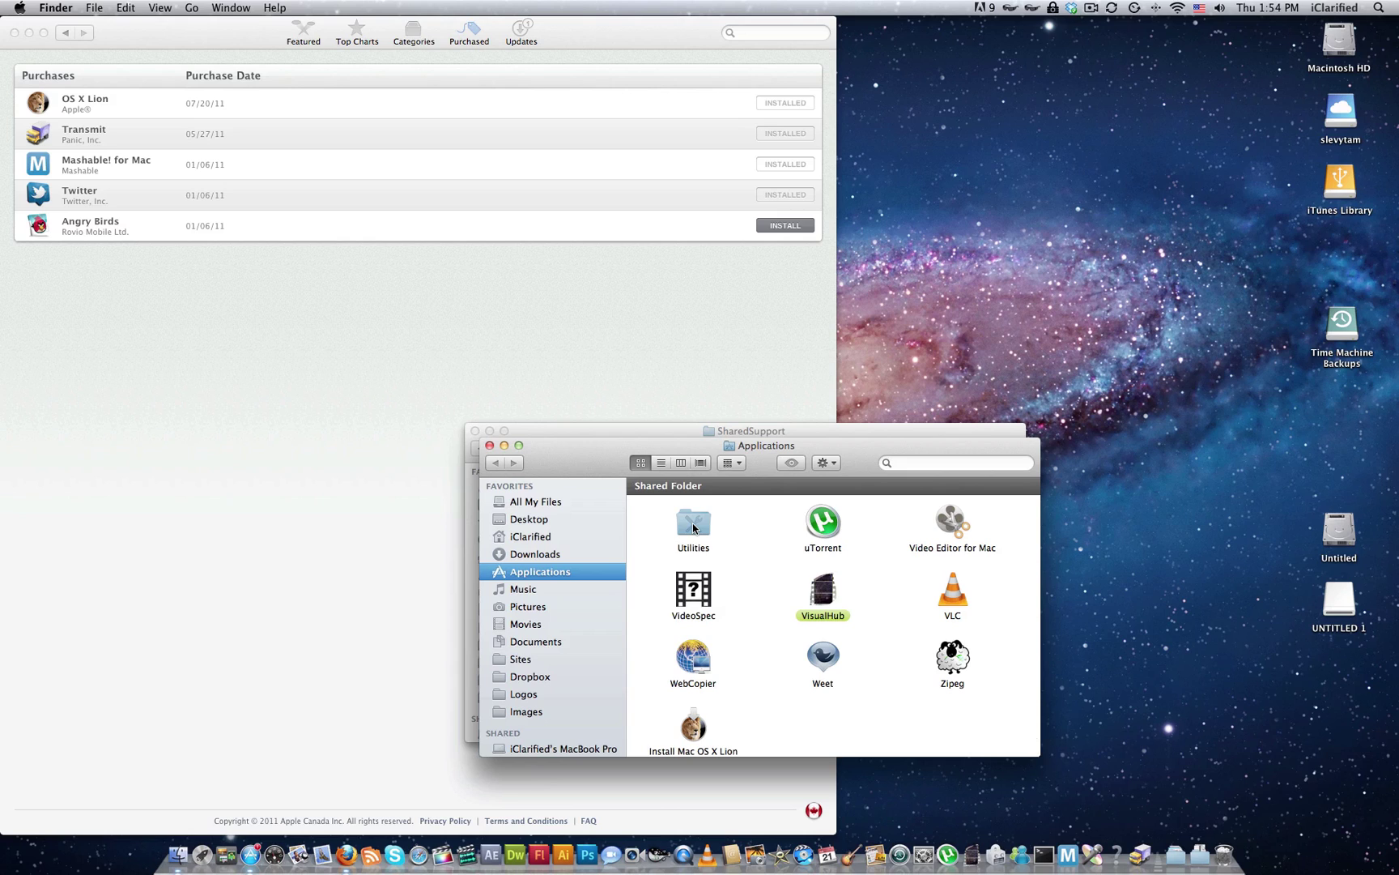
- Open the Utilities folder and launch Disk Utility
double_click(694, 525)
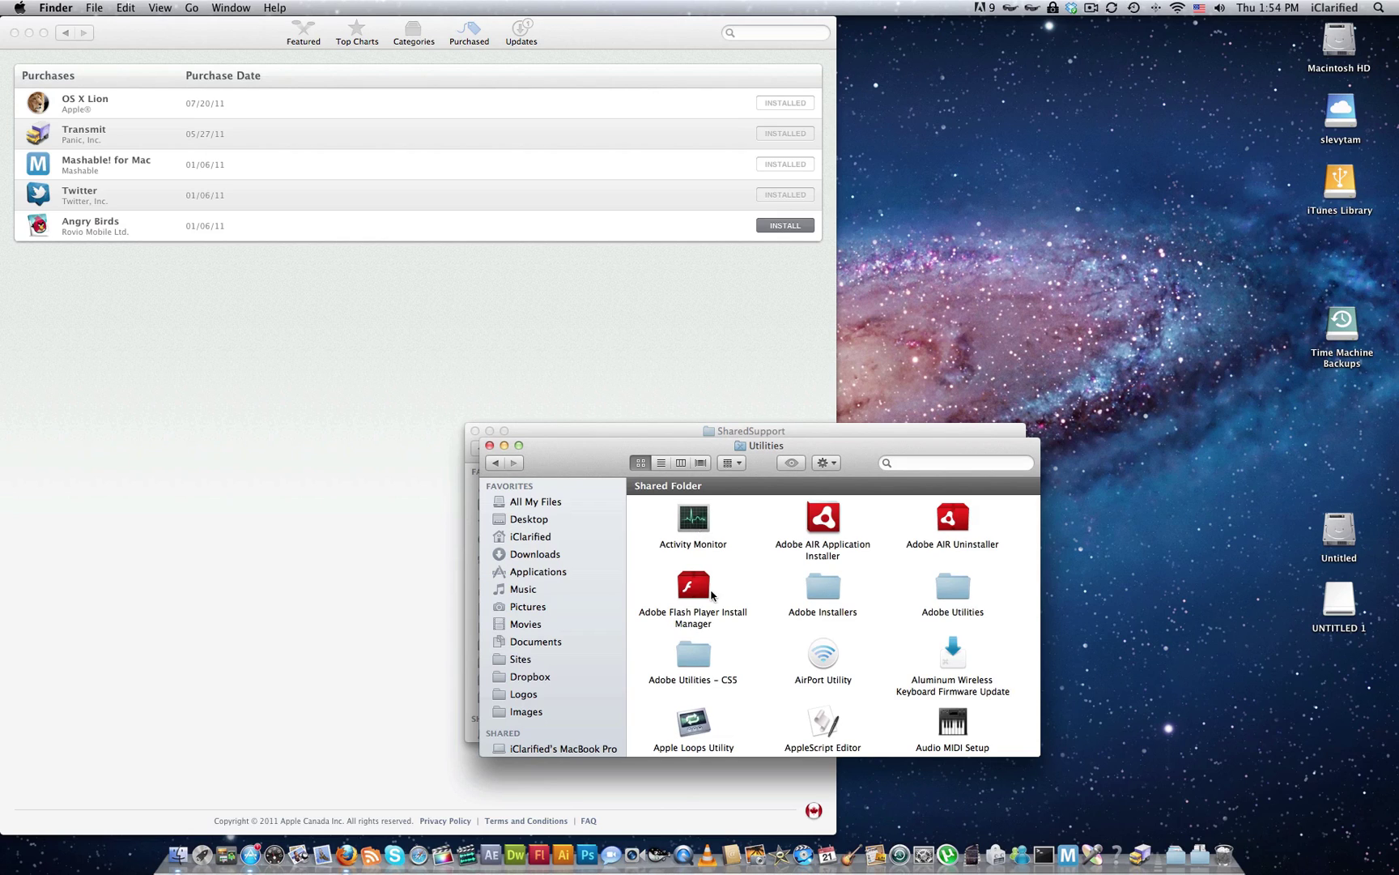
scroll(714, 603, "down", 5)
scroll(713, 604, "down", 2)
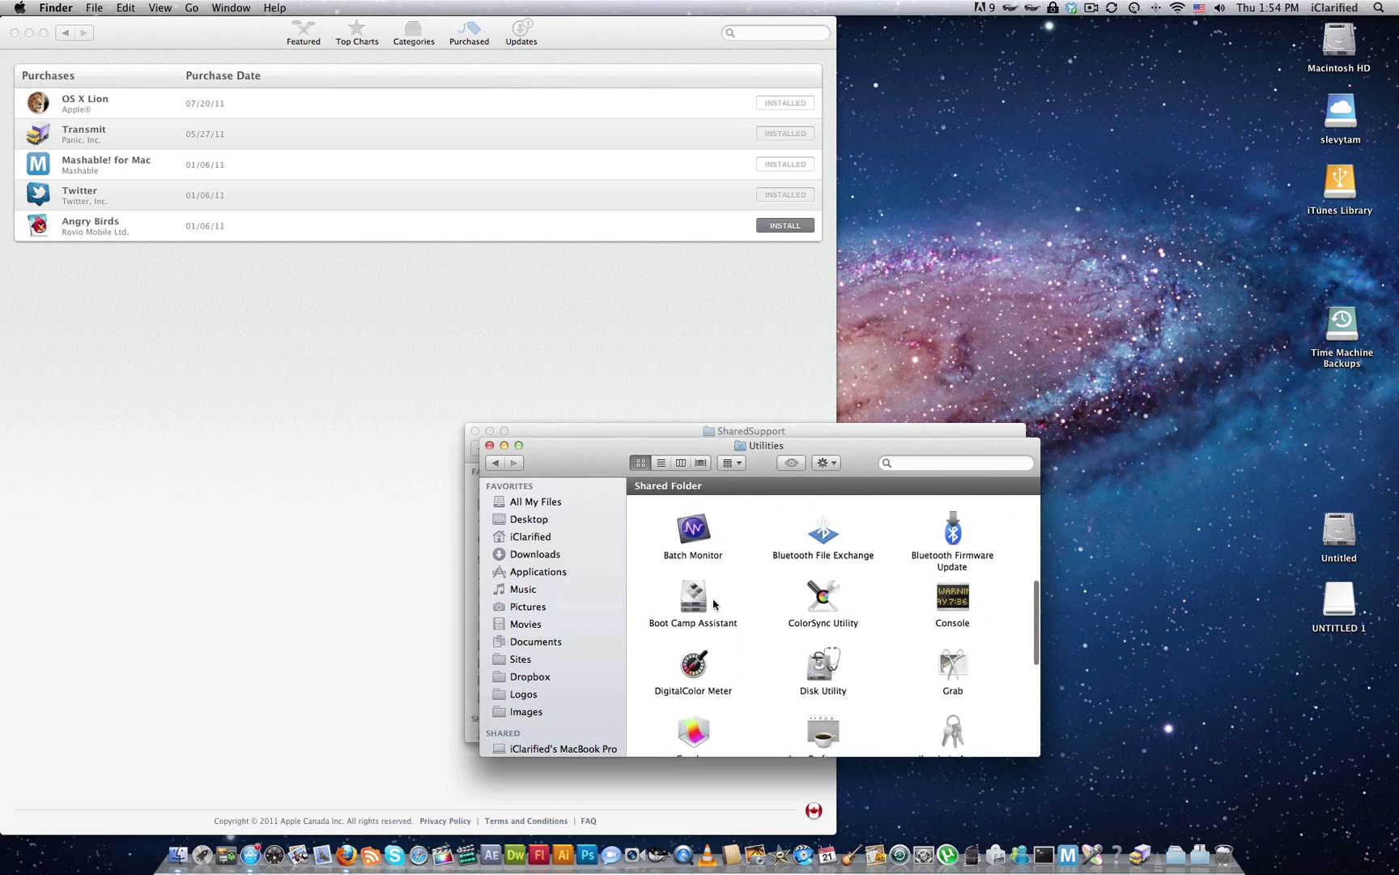
left_click(824, 677)
double_click(824, 677)
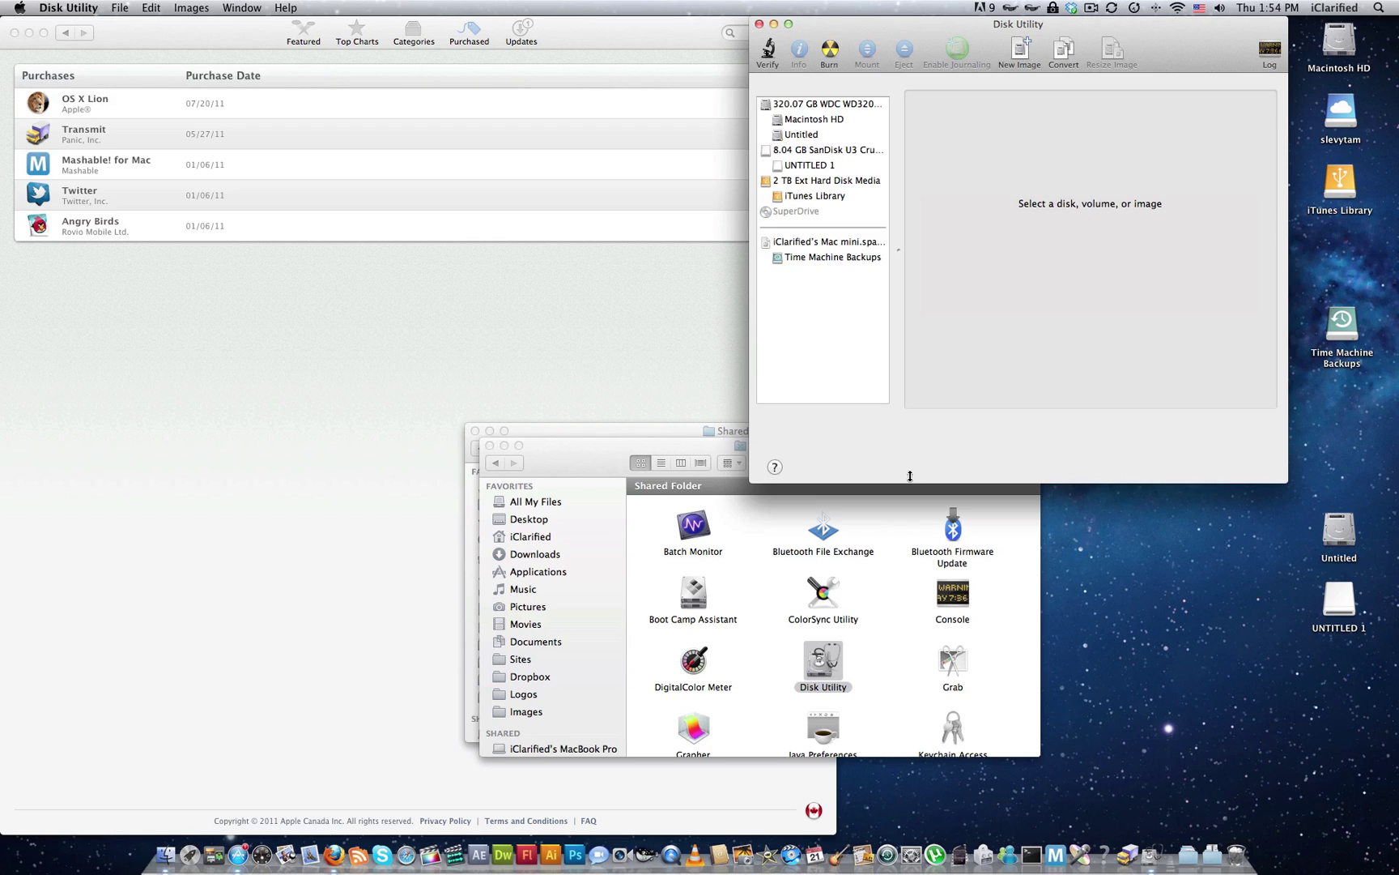
- Lay out the SanDisk drive as 1 partition named OS X LION, Mac OS Extended (Journaled)
left_click(855, 155)
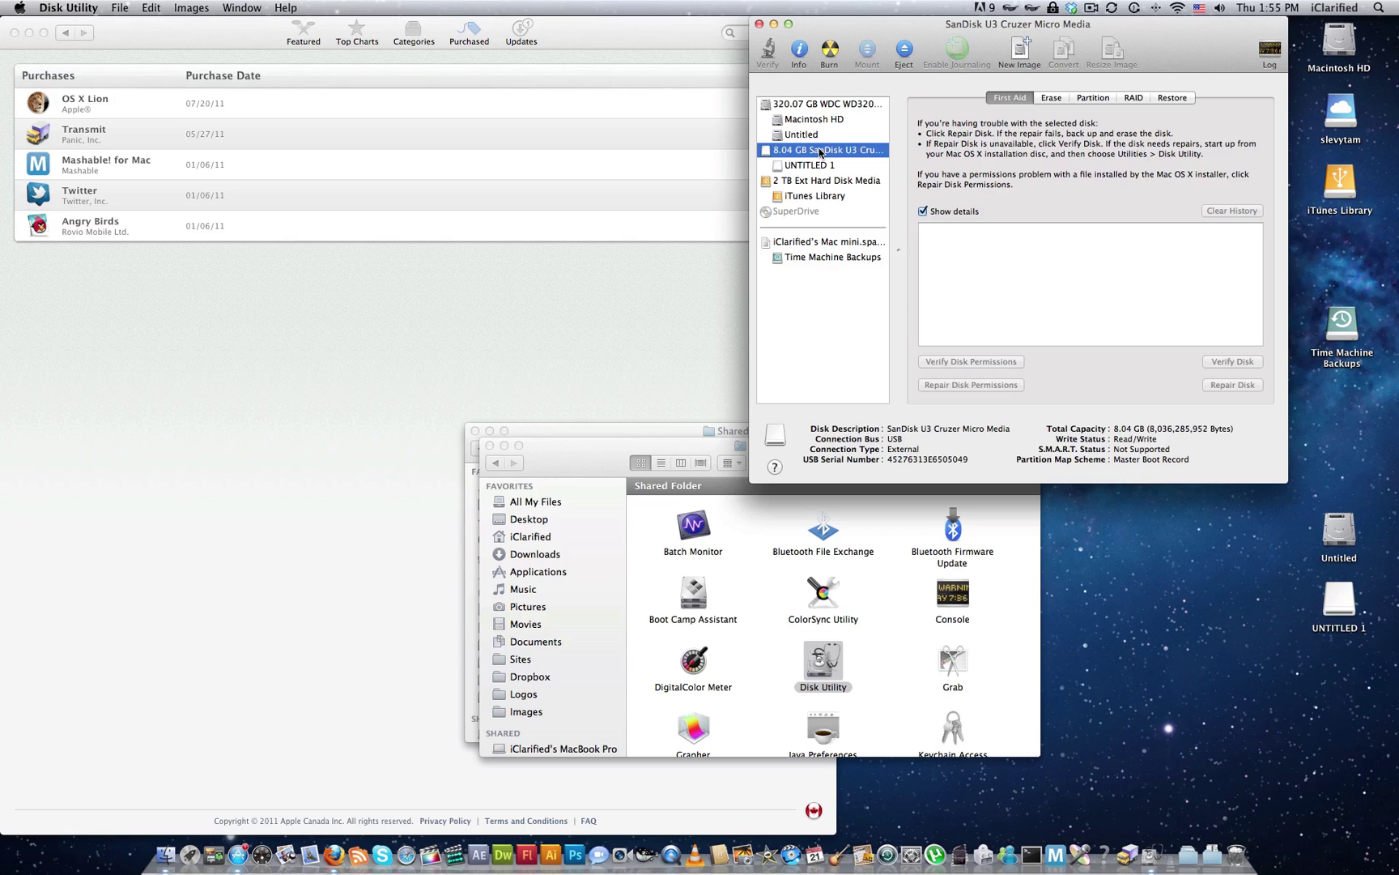
left_click(1102, 98)
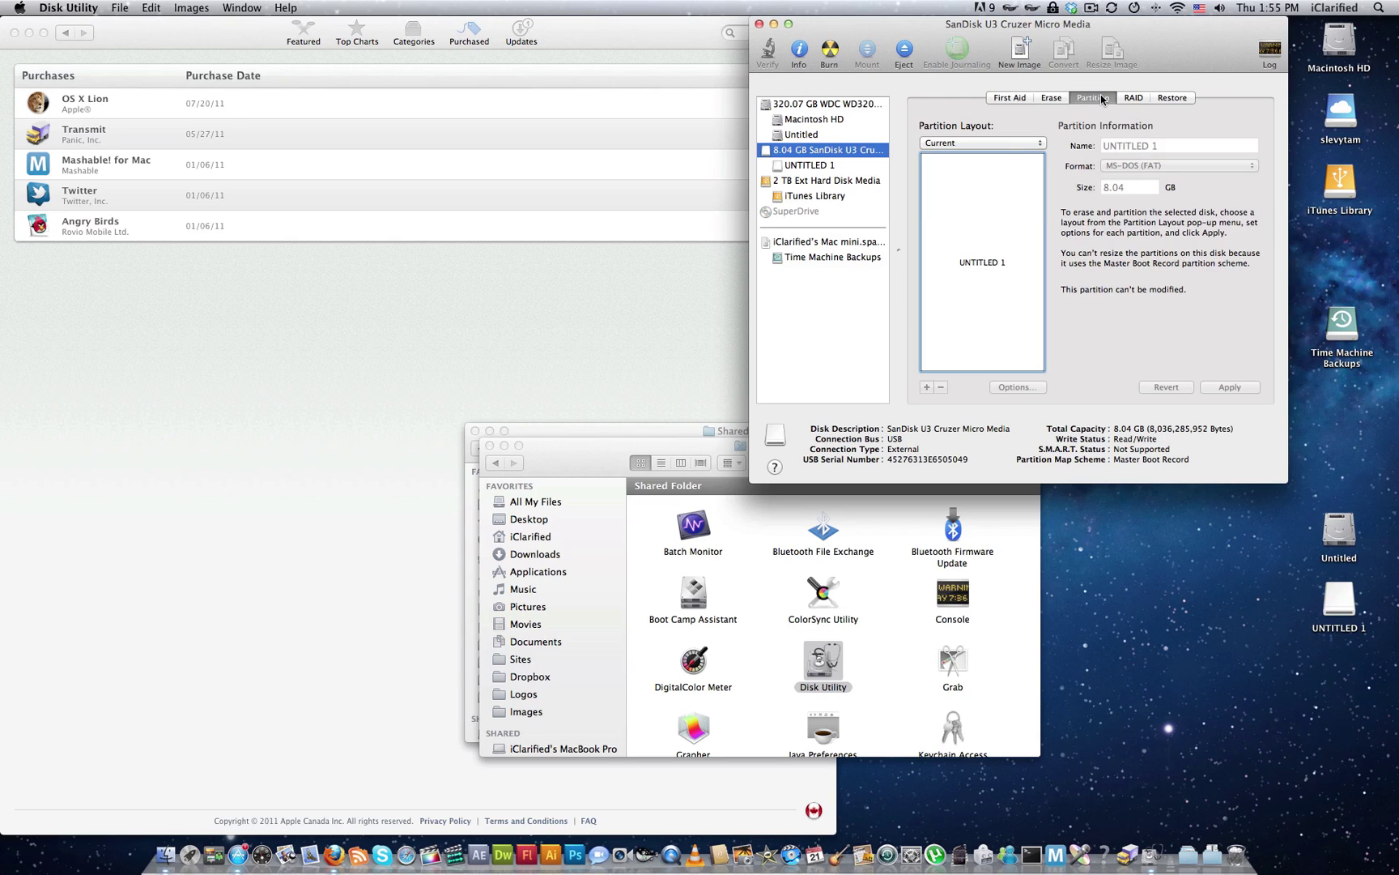
left_click(1017, 144)
left_click(996, 157)
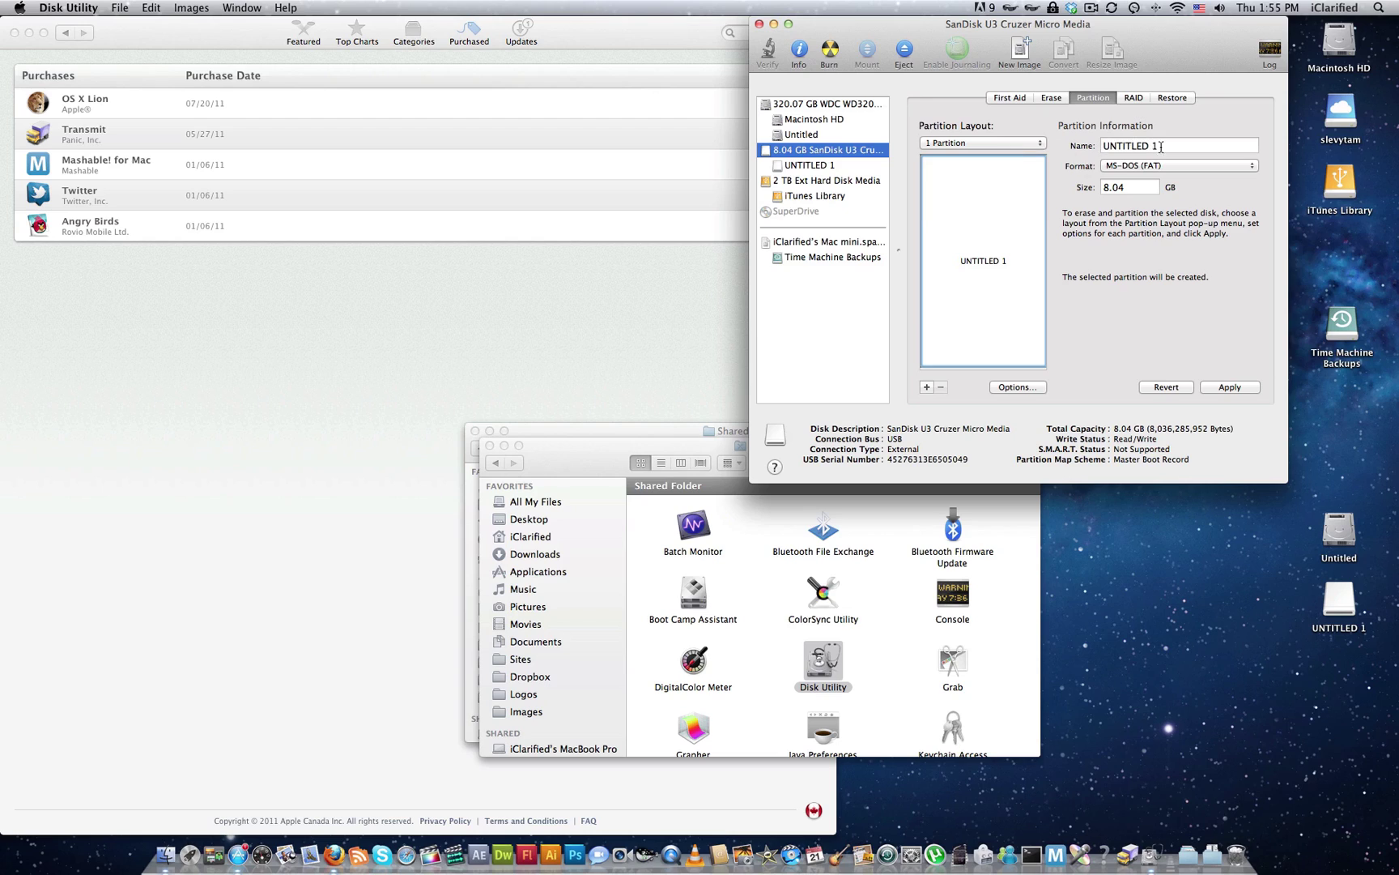
left_click_drag(1162, 146, 1102, 146)
type("OS")
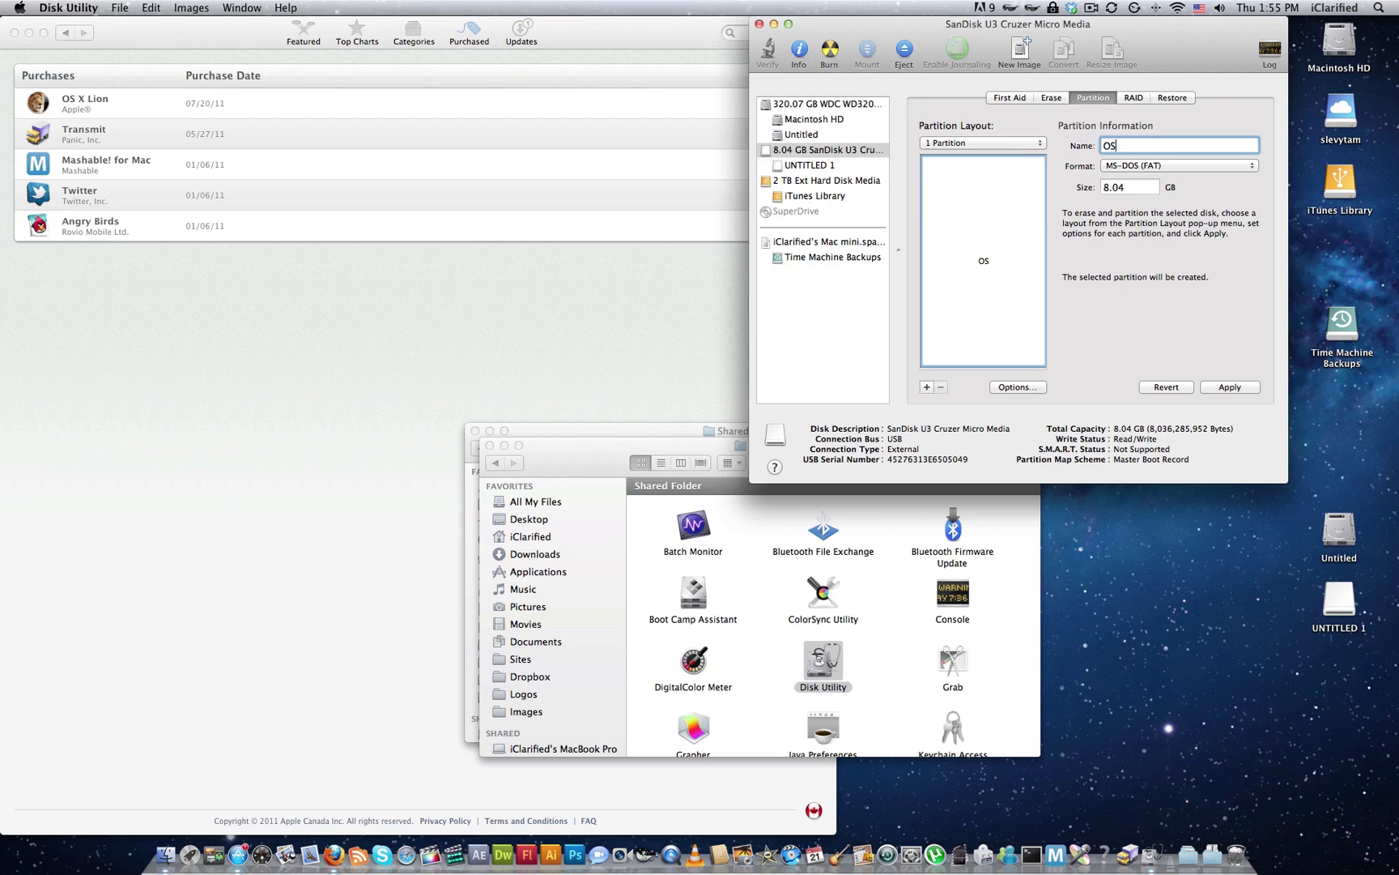
type(" X LION")
left_click(1237, 166)
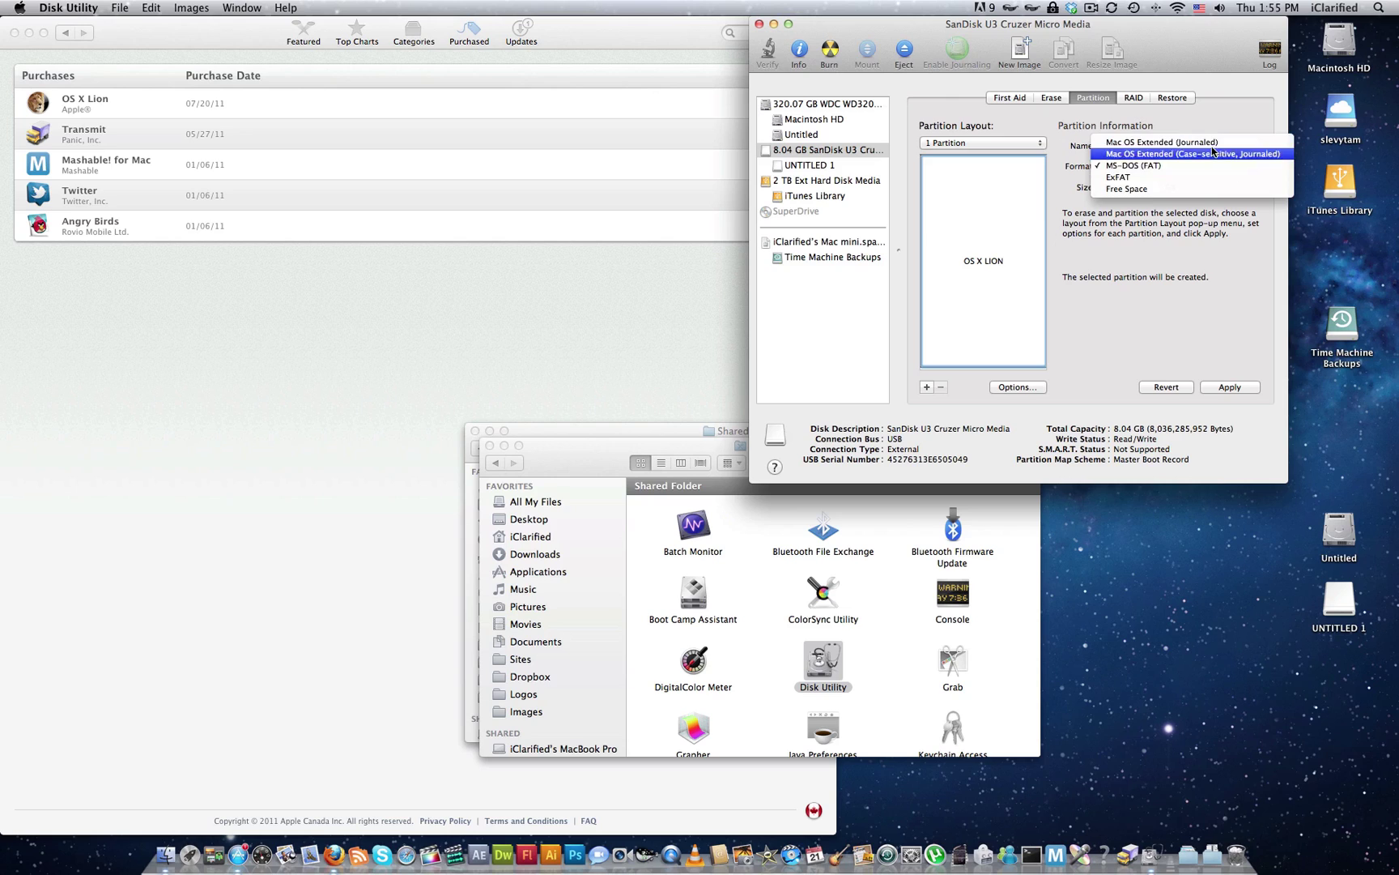
left_click(1199, 142)
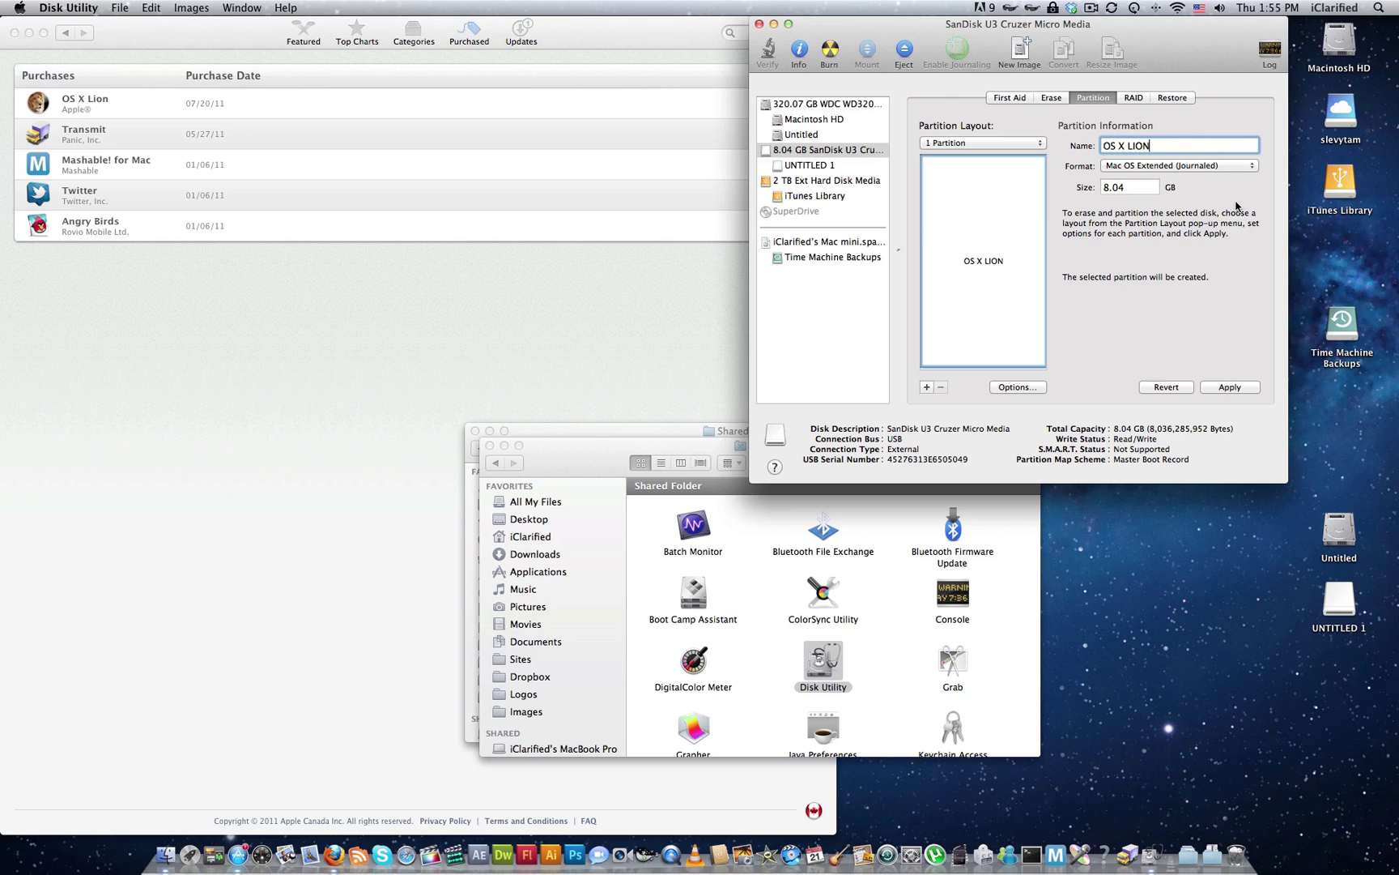
- Set the partition scheme to GUID Partition Table and apply the partitioning
left_click(1017, 388)
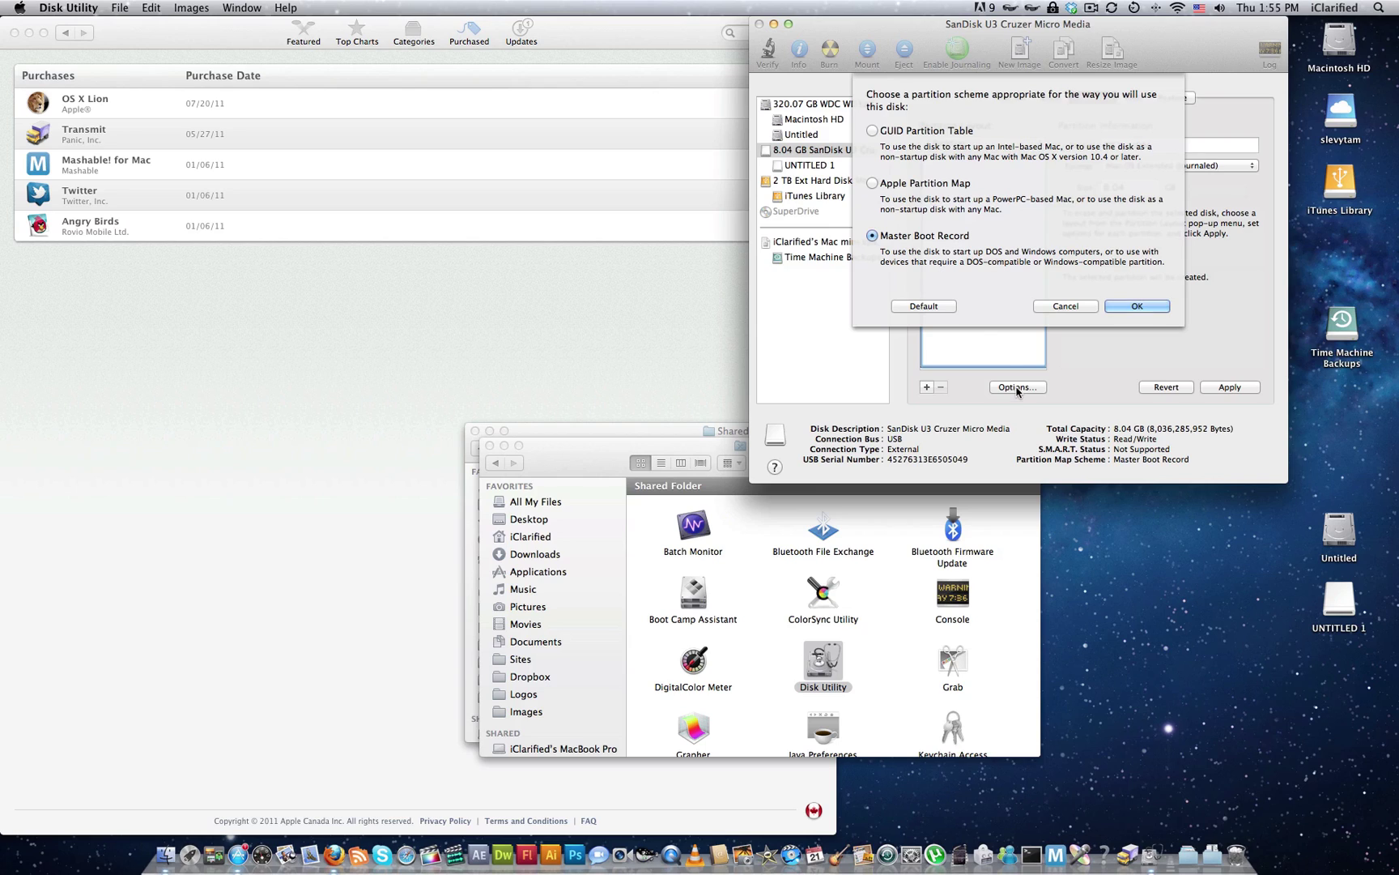
left_click(872, 131)
left_click(1138, 306)
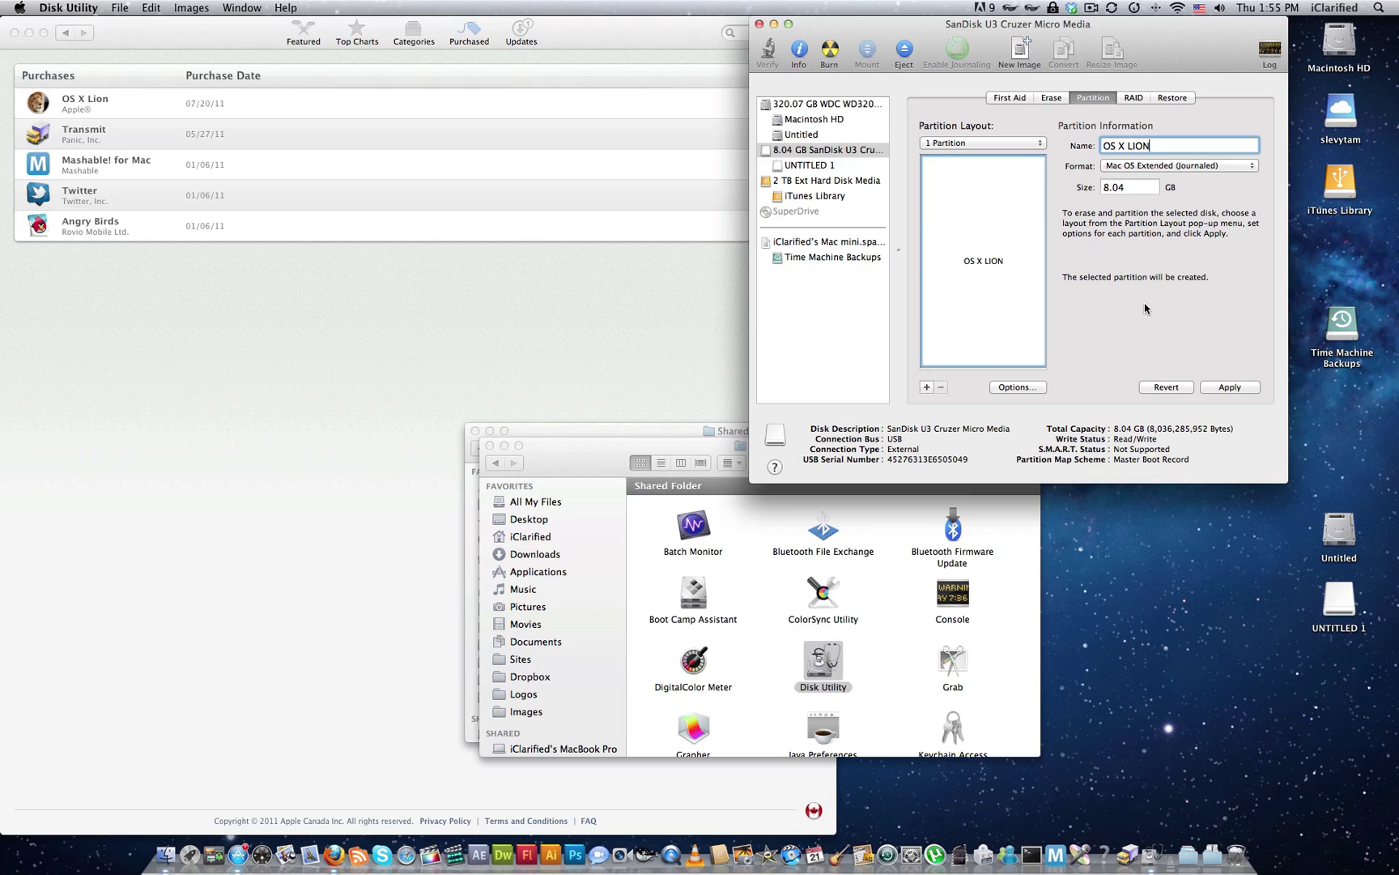
left_click(1250, 388)
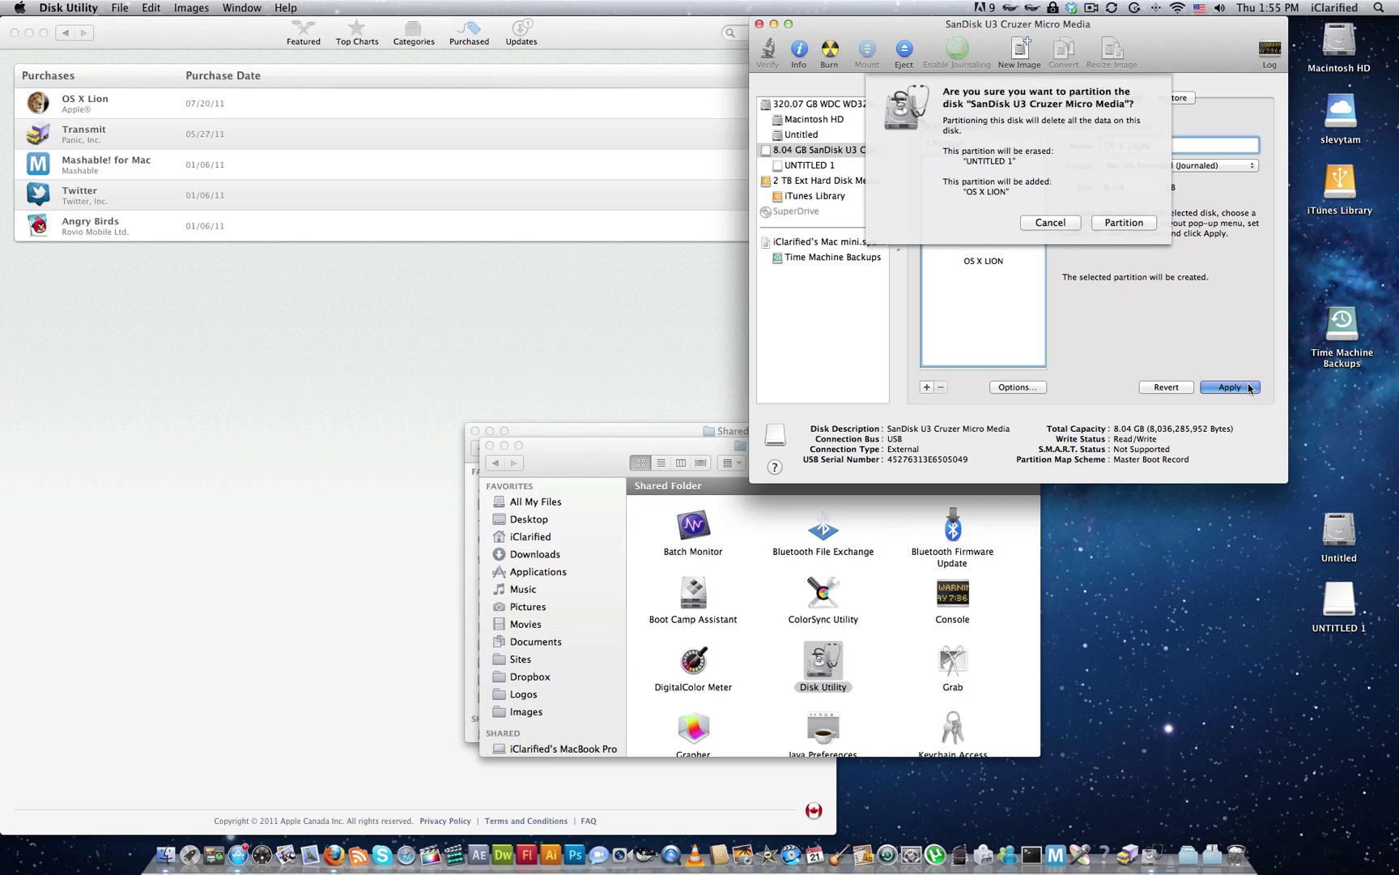
left_click(1135, 222)
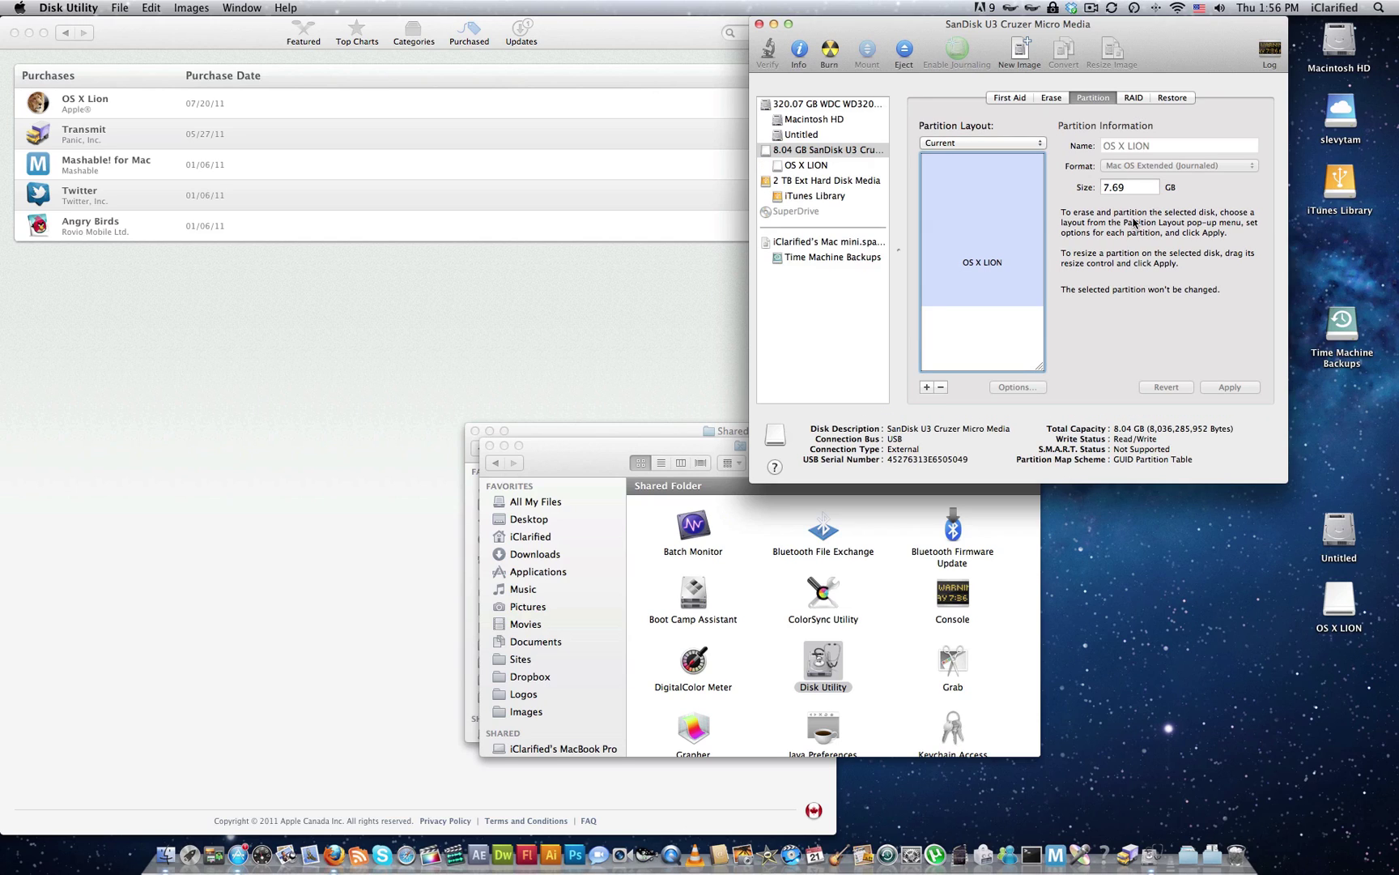
- In OS X LION's Restore tab, drag in InstallESD.dmg as source and OS X LION as destination
left_click(842, 169)
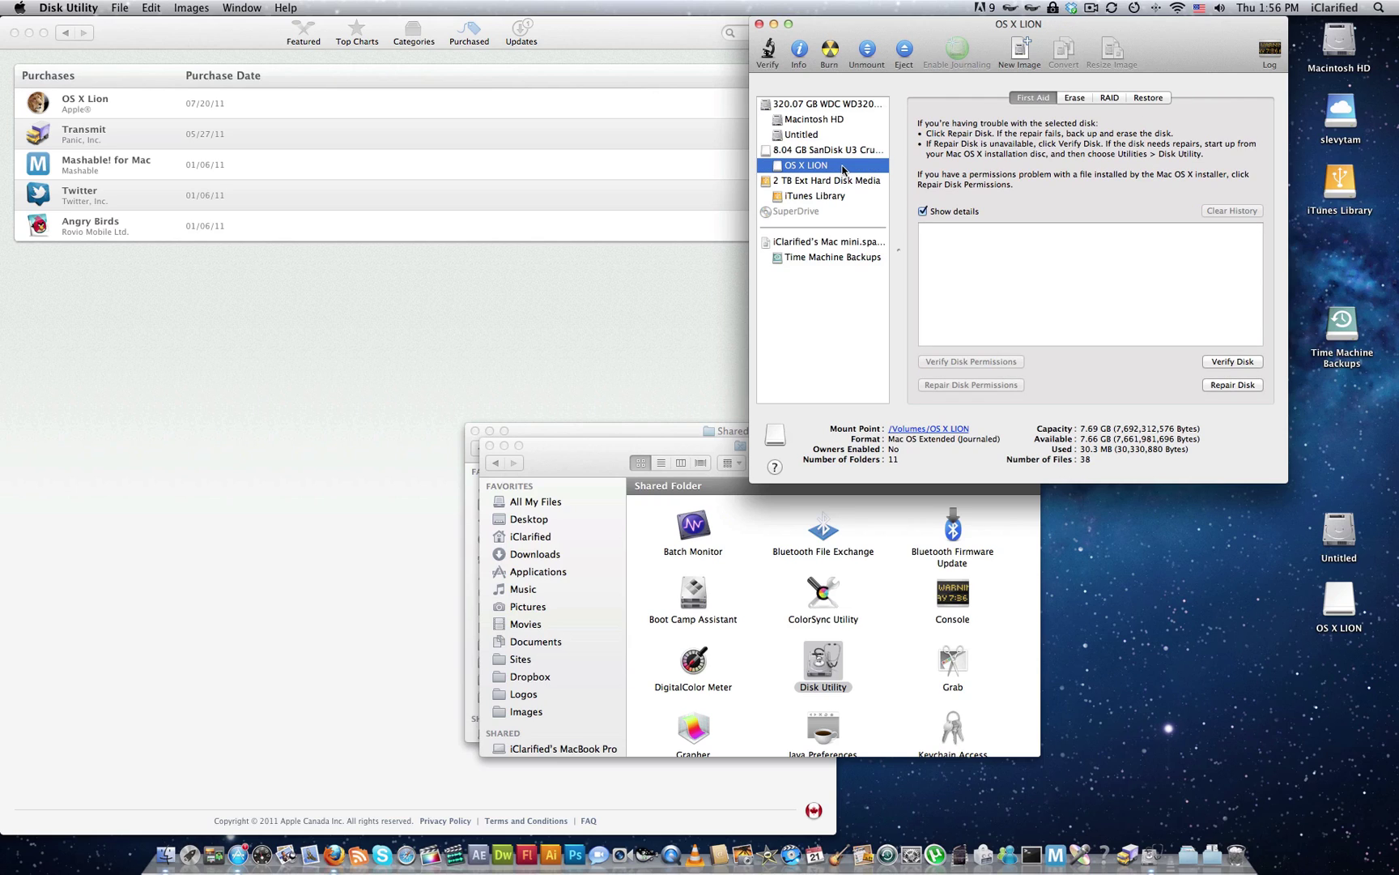
left_click(1147, 97)
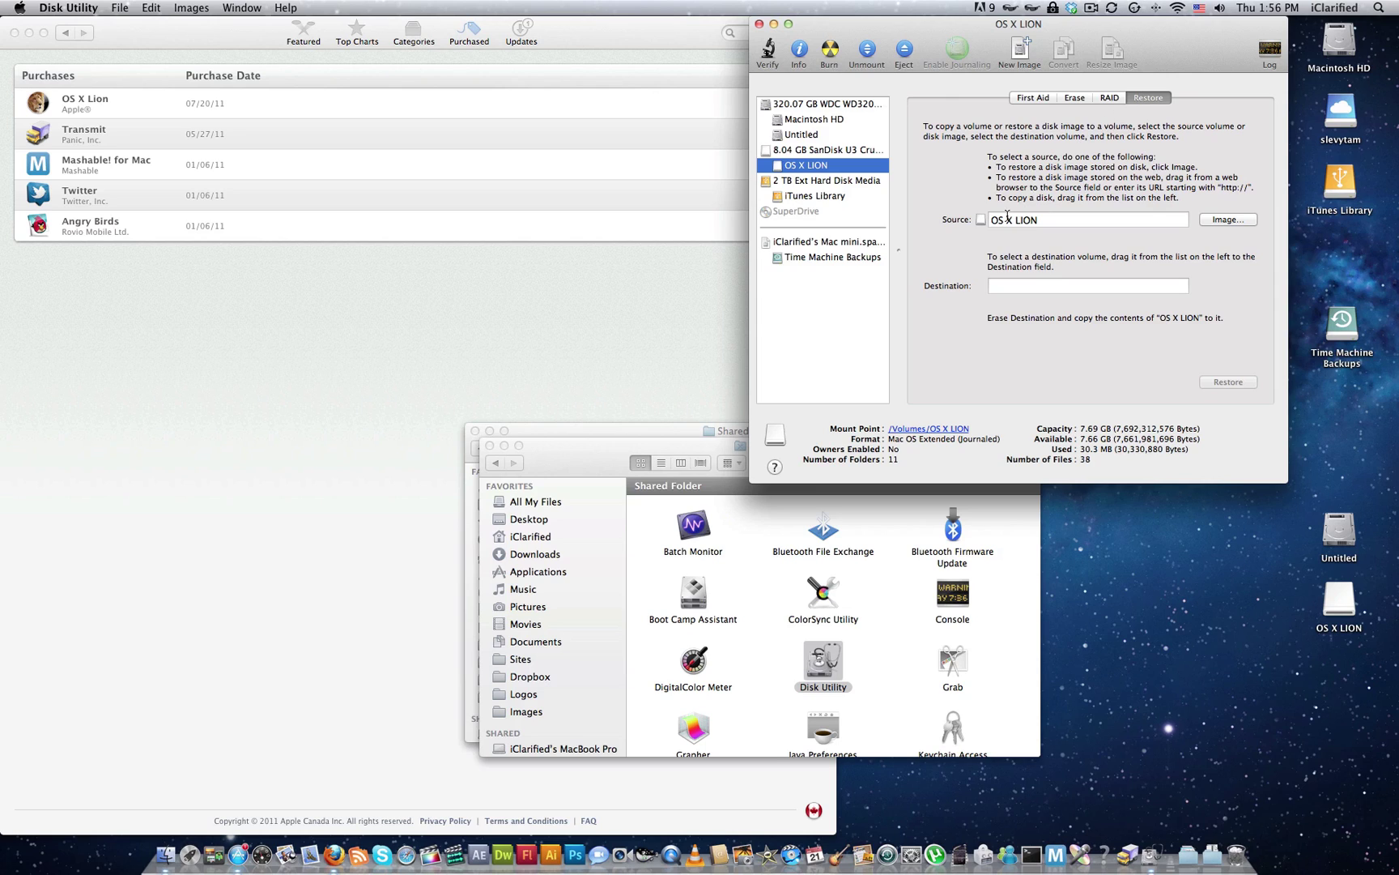
left_click(601, 432)
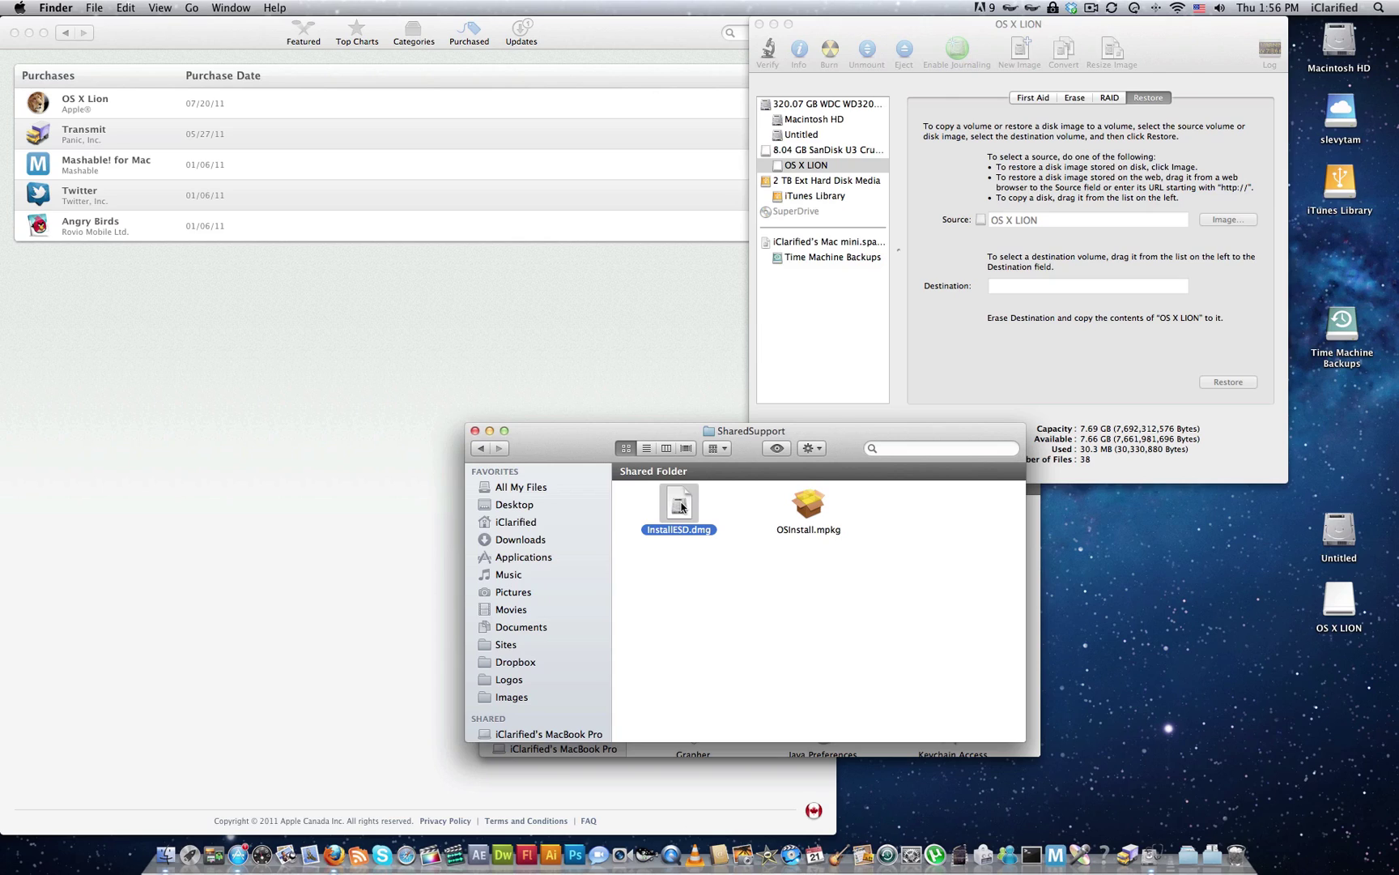
left_click_drag(682, 507, 1045, 219)
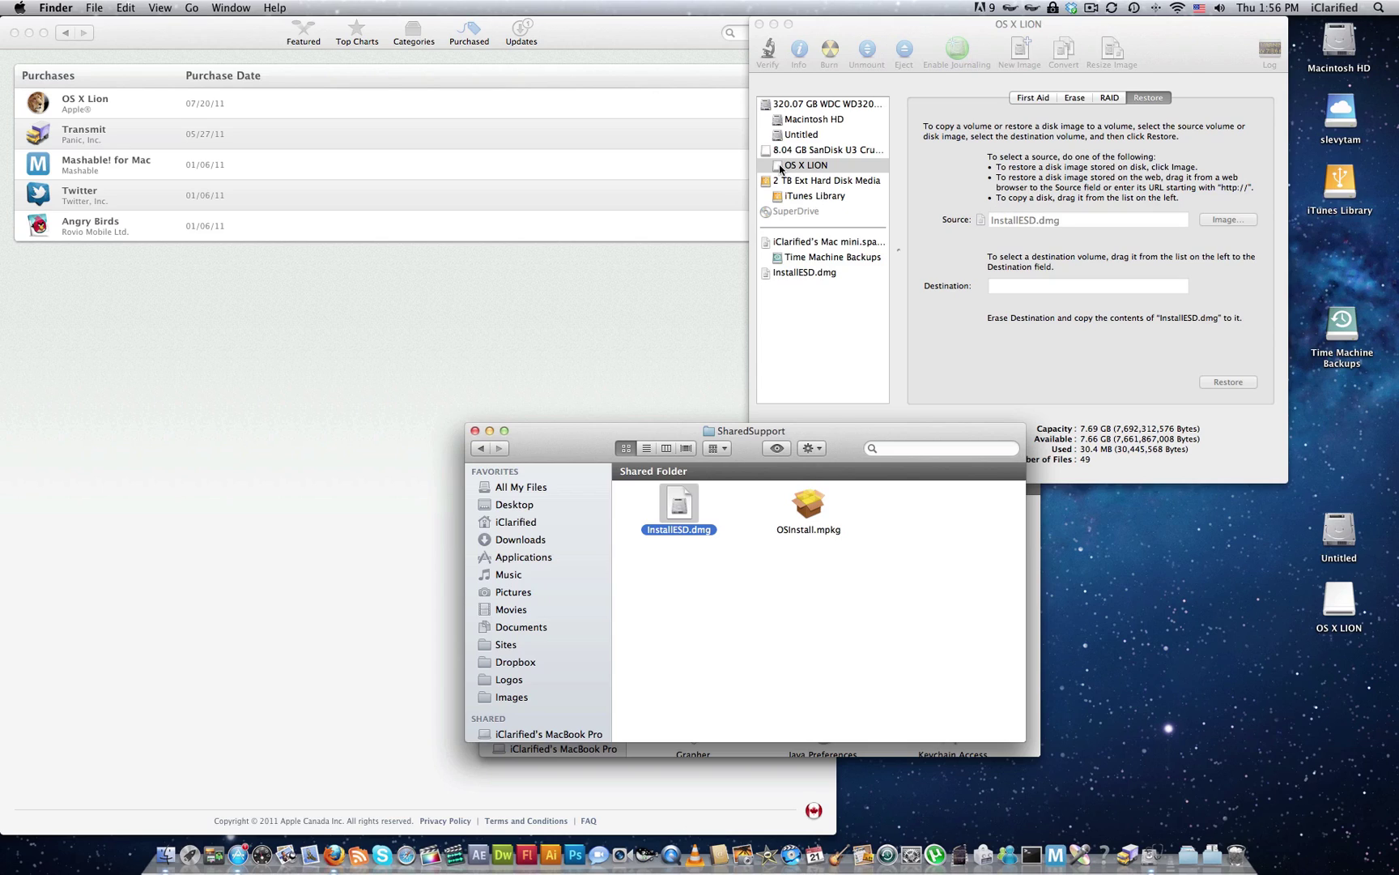
left_click_drag(782, 168, 1024, 289)
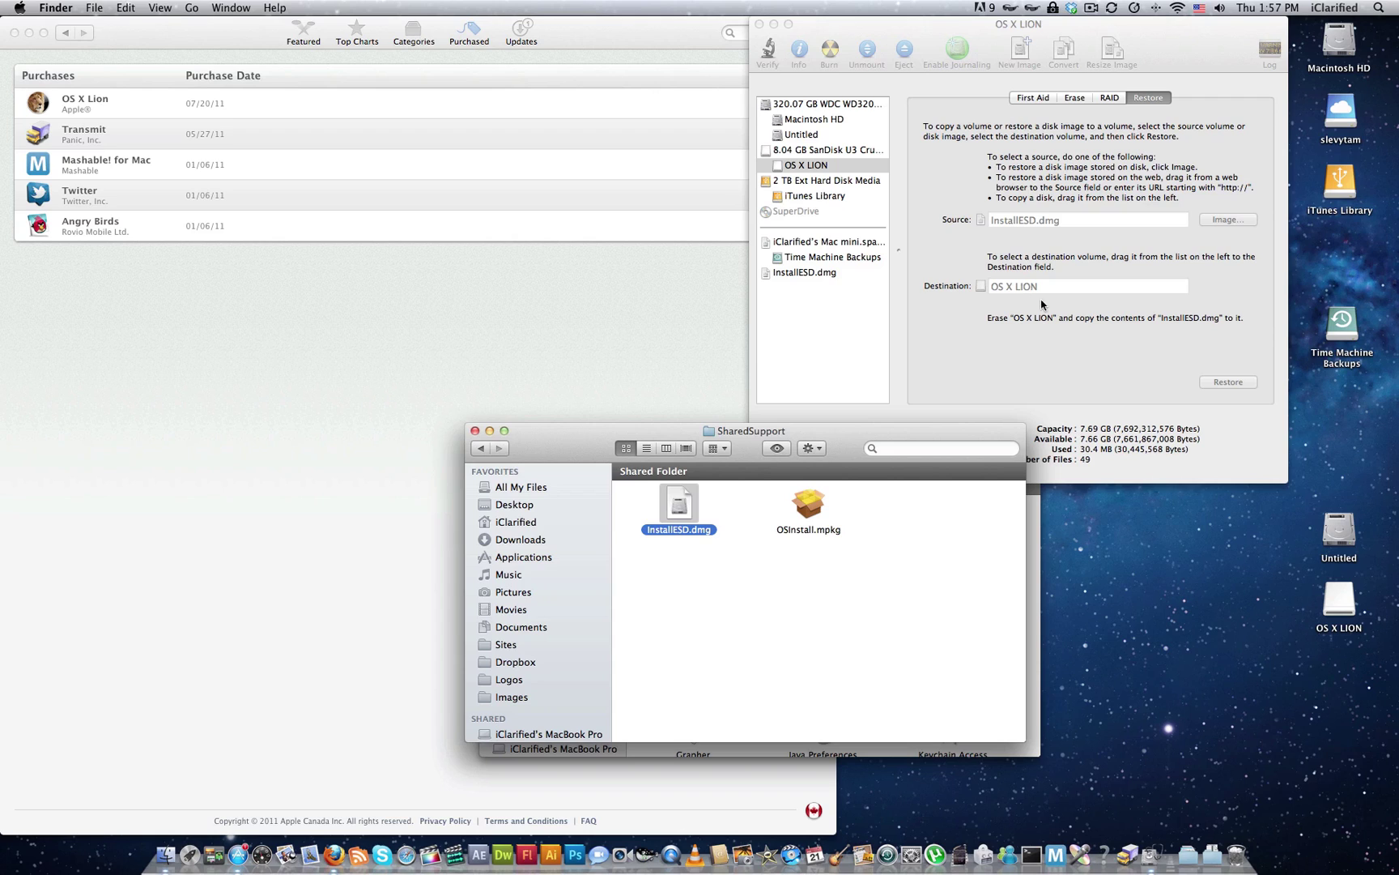
left_click(1081, 343)
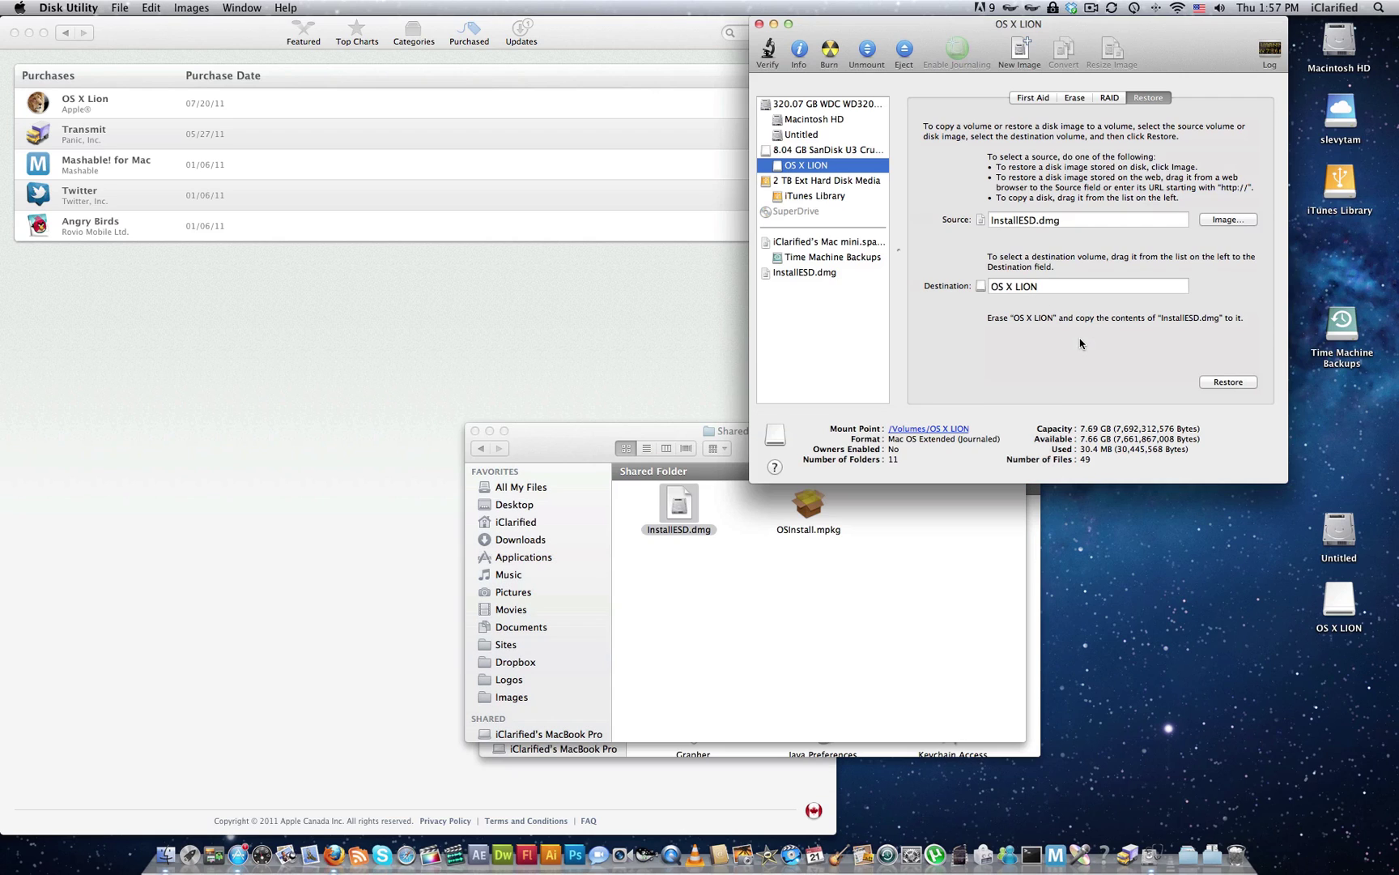
- Start the restore, confirm erasing OS X LION, and authorise with the admin password
left_click(1227, 382)
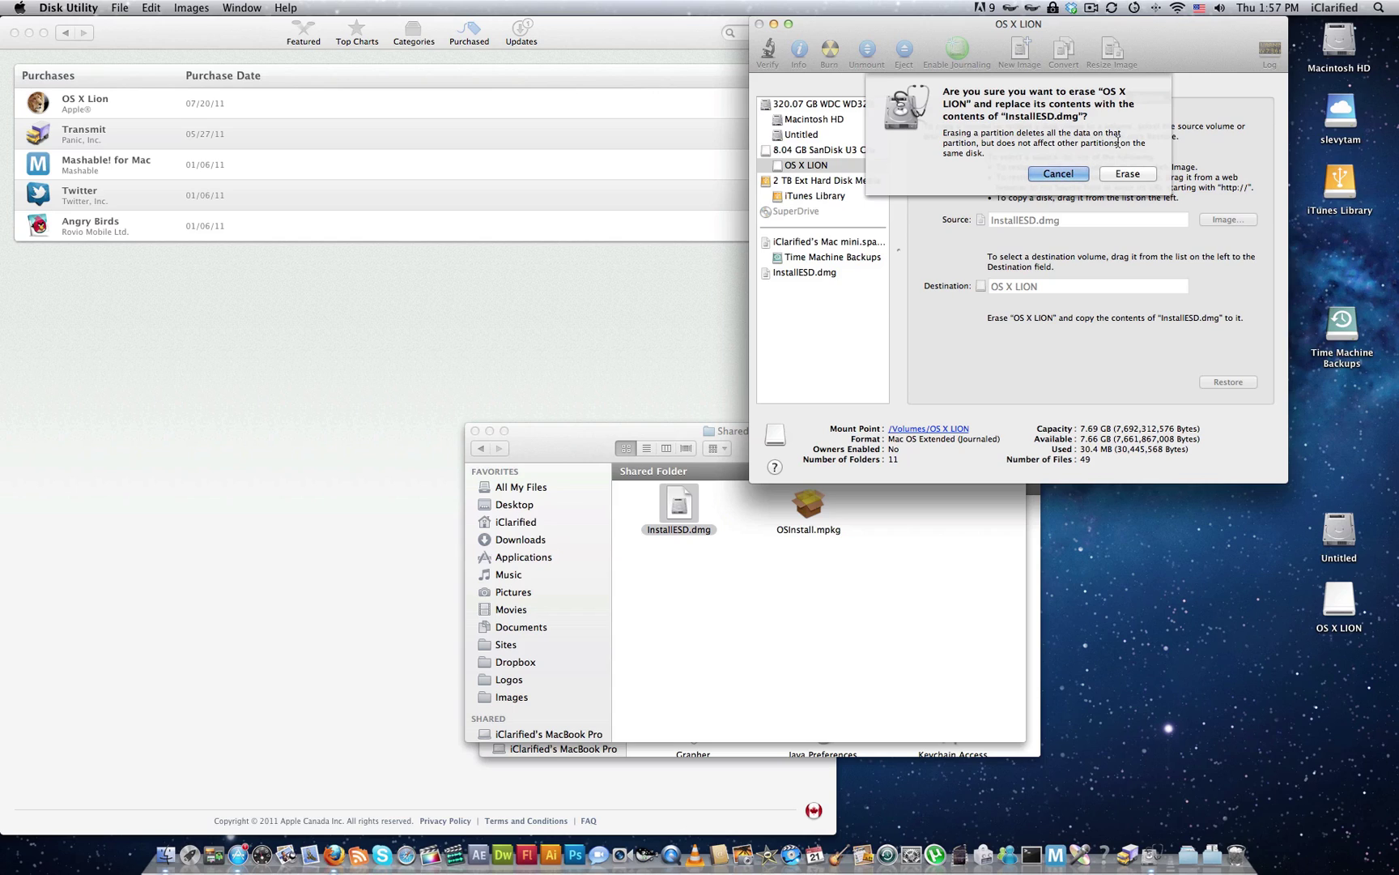
left_click(1140, 174)
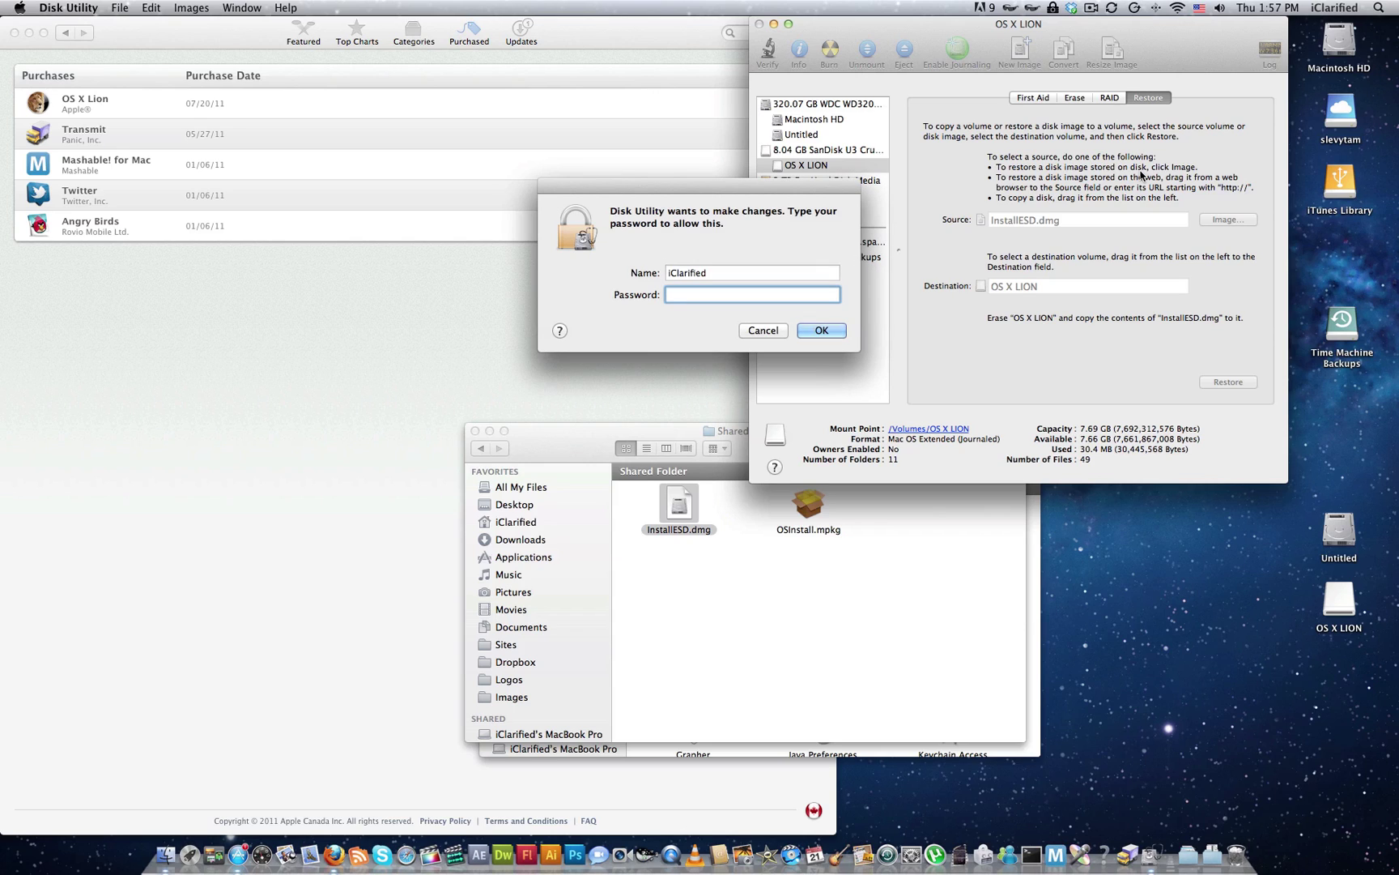
type("•••••")
left_click(822, 331)
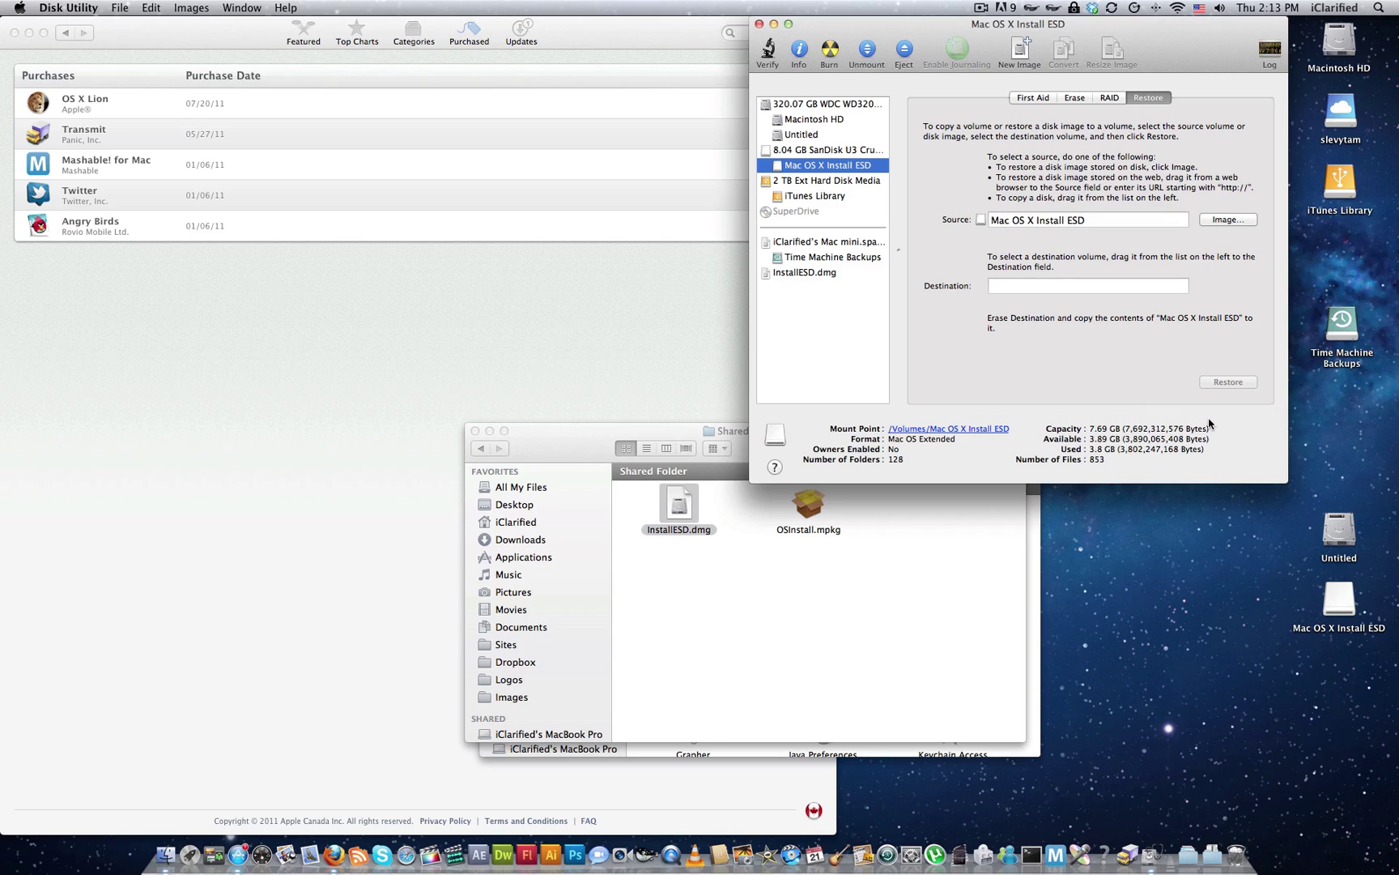
- Open the restored Mac OS X Install ESD volume from the desktop
double_click(1338, 600)
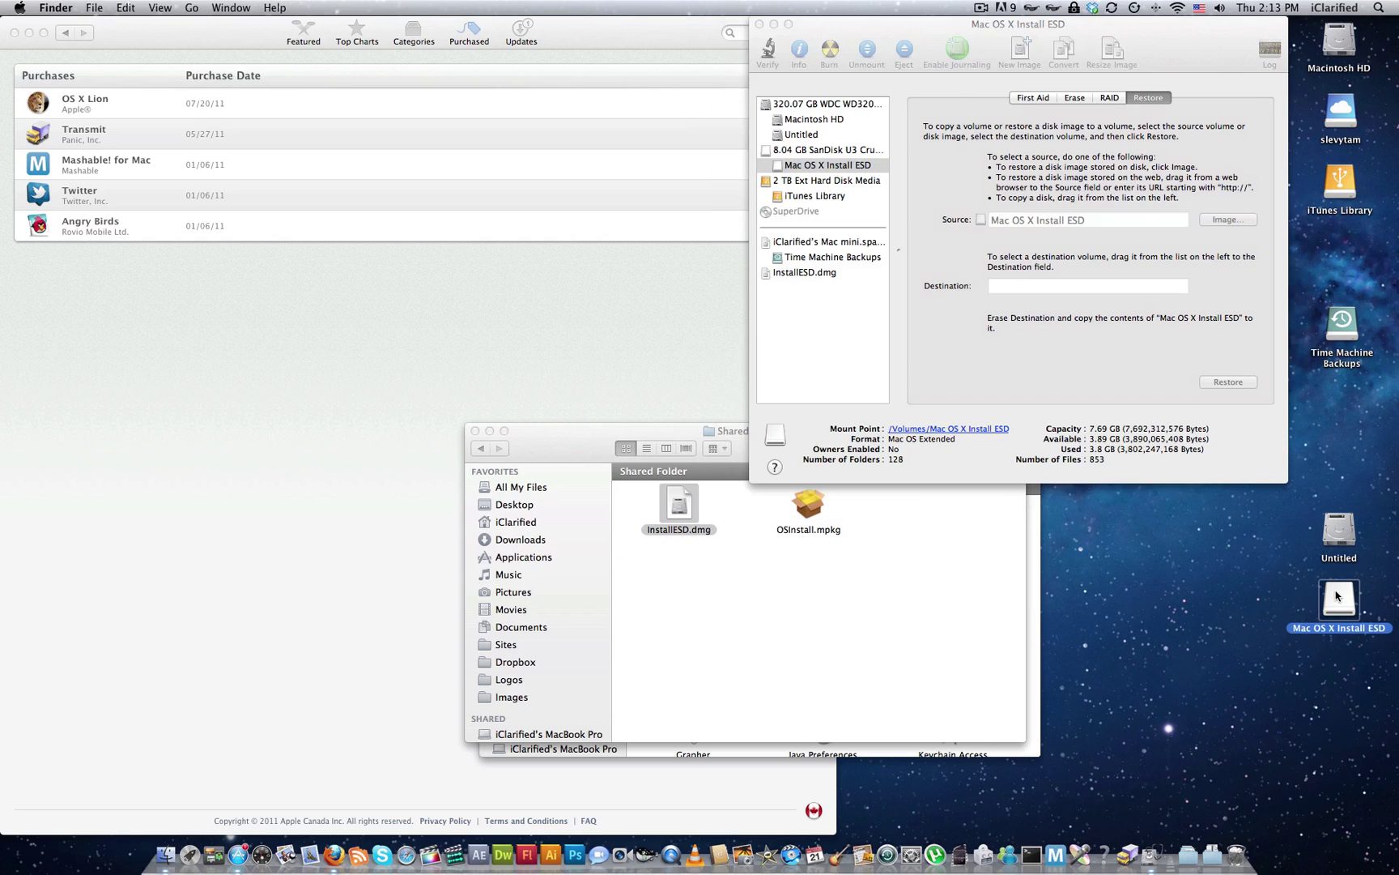